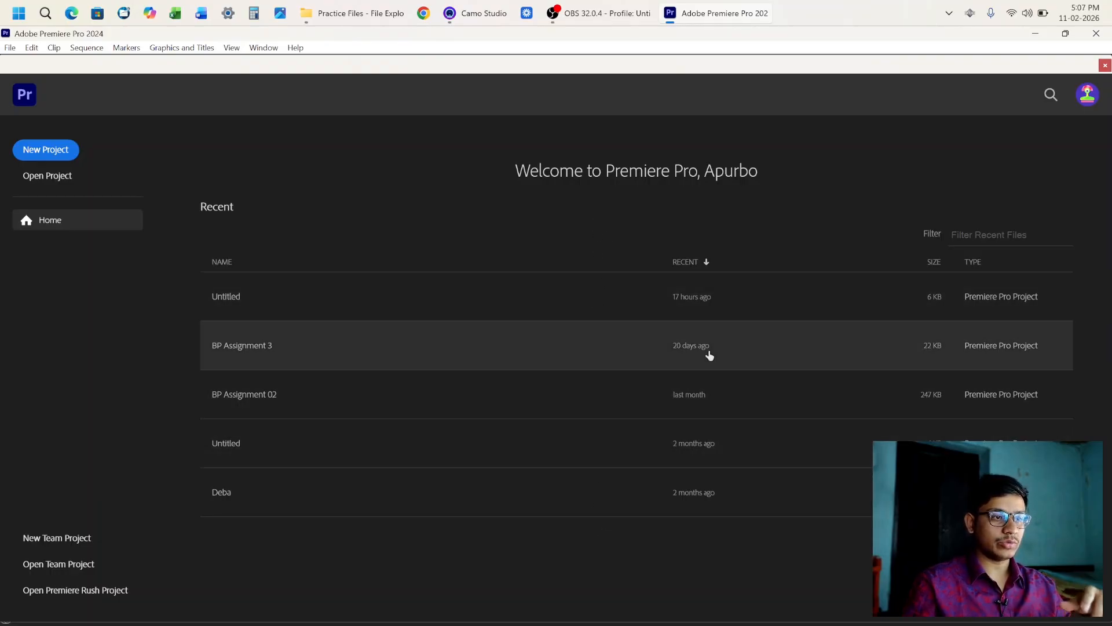
Step: Create a new project named 01 in the D:\Practice Files folder
click(993, 236)
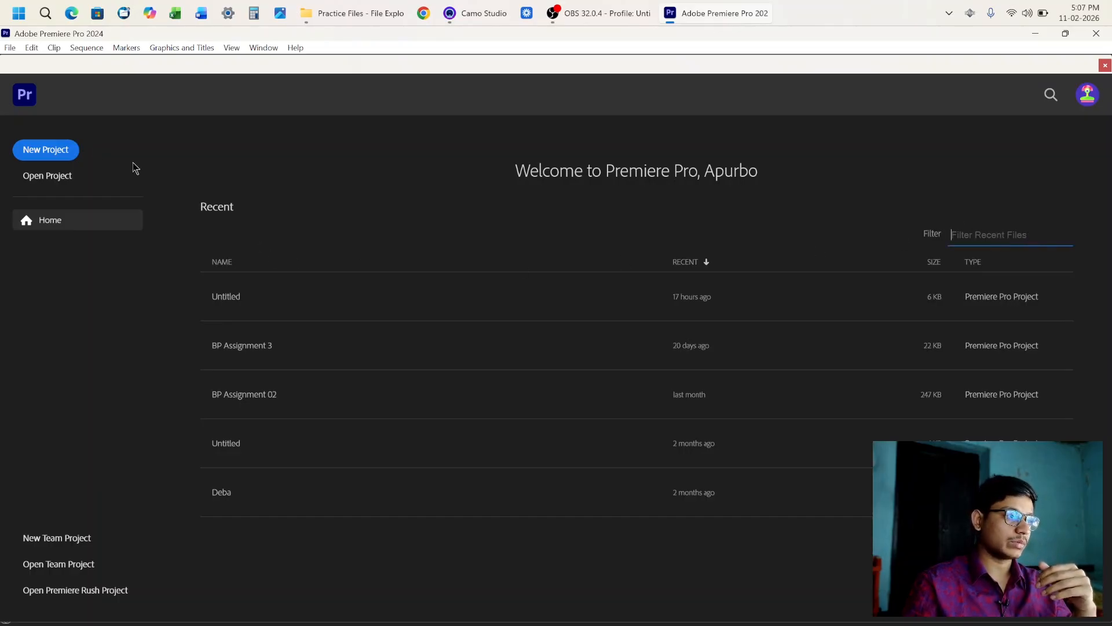
click(45, 150)
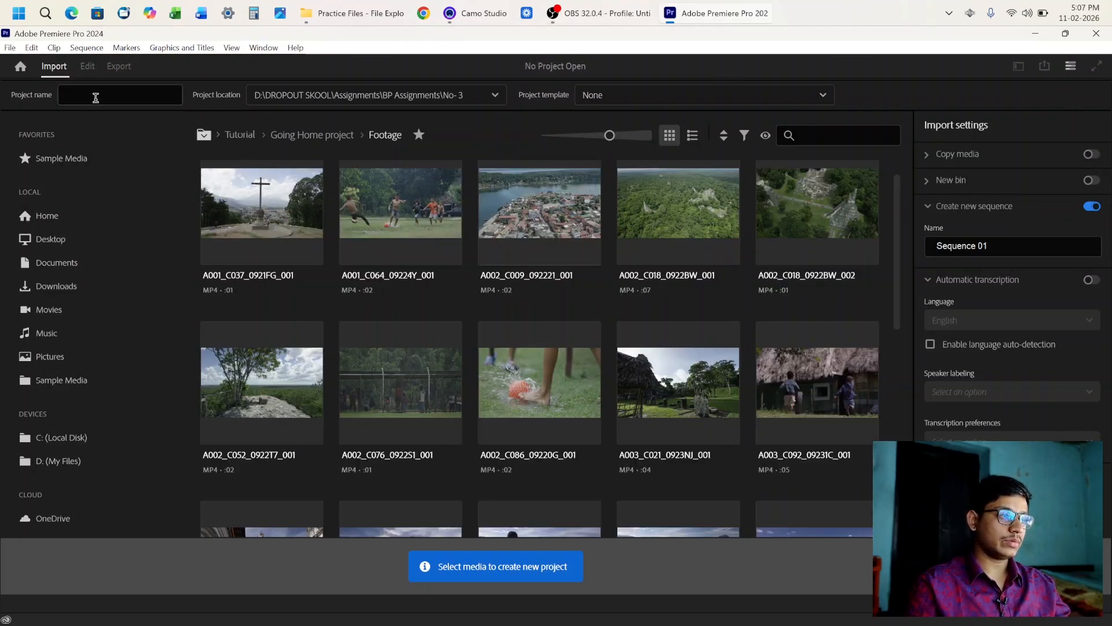
click(92, 97)
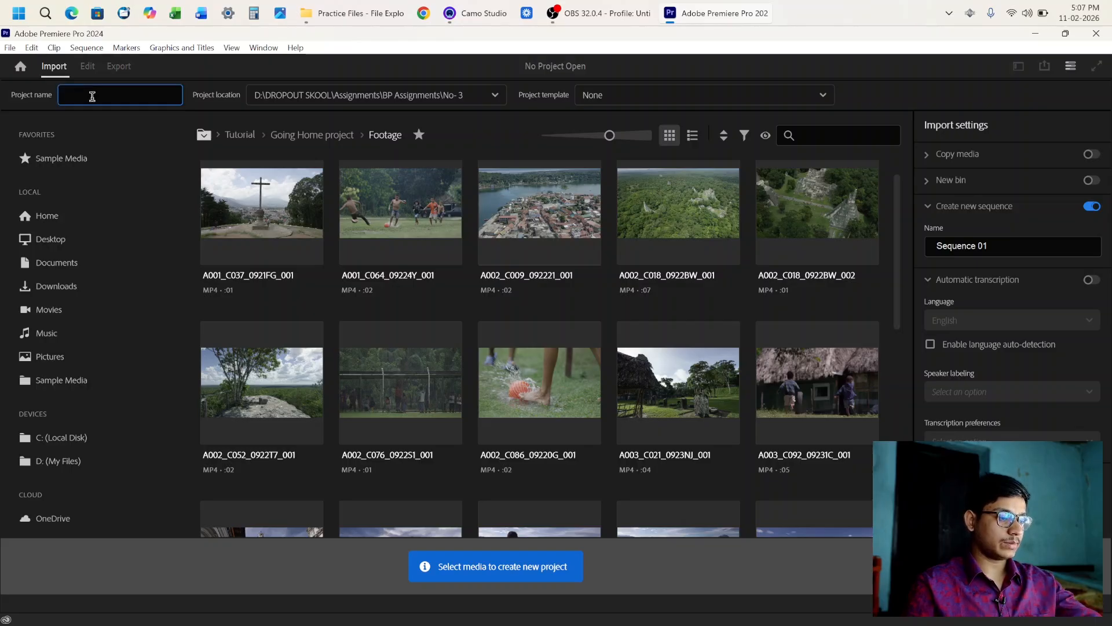
text(01)
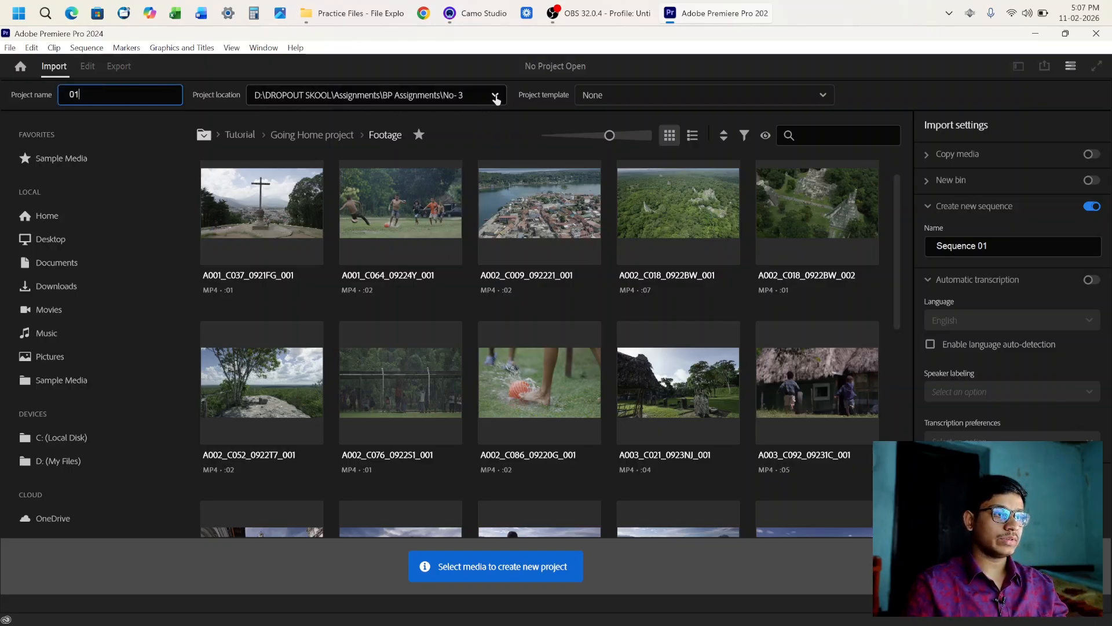
click(496, 98)
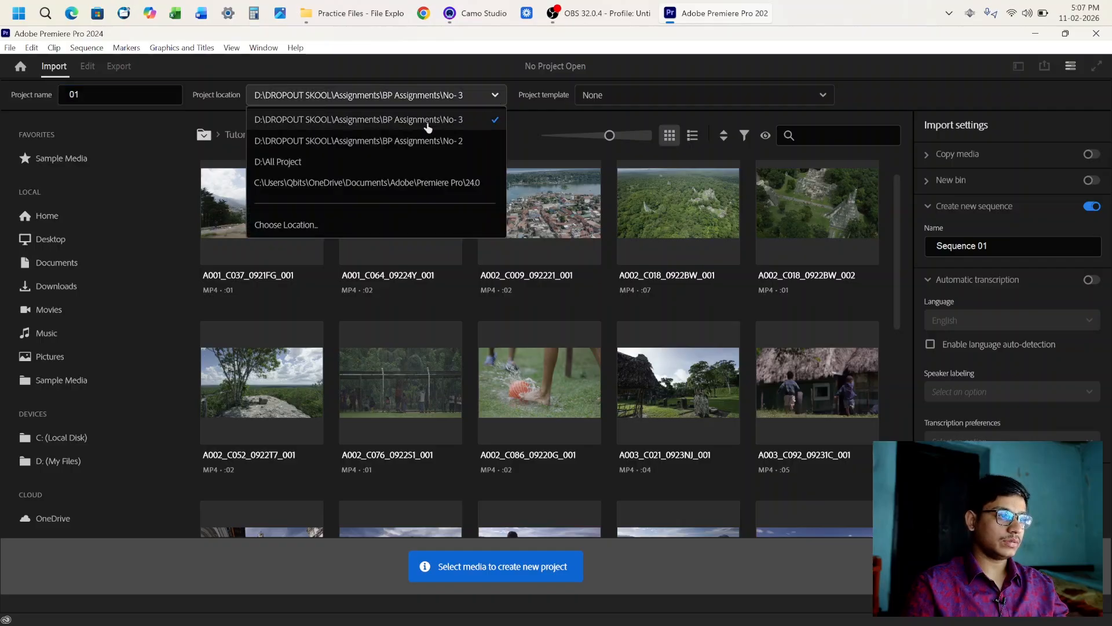
click(323, 226)
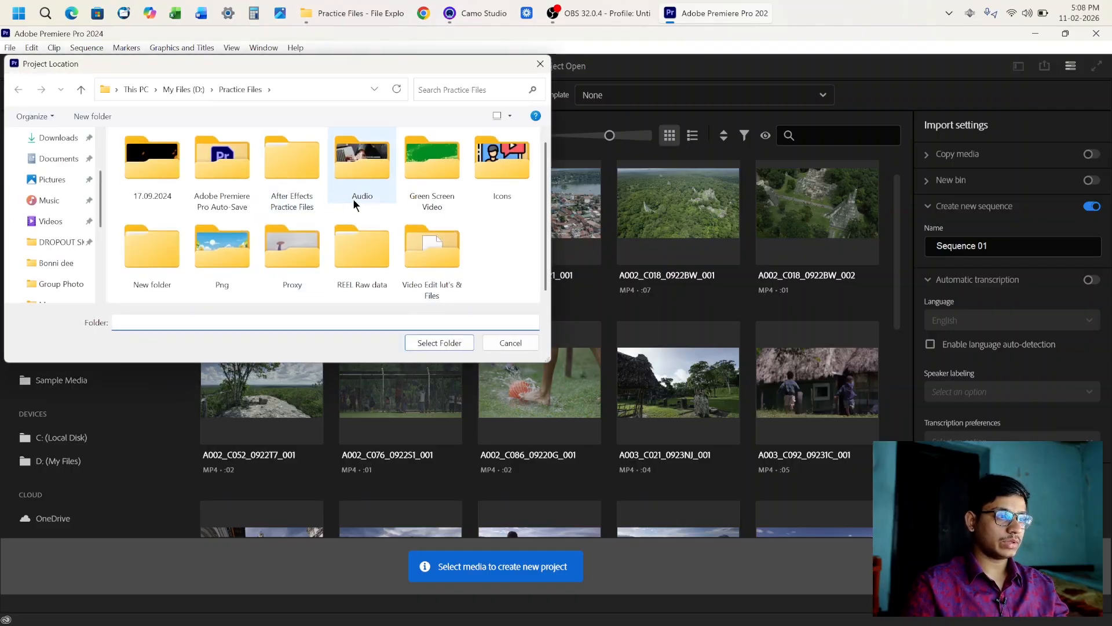
click(448, 344)
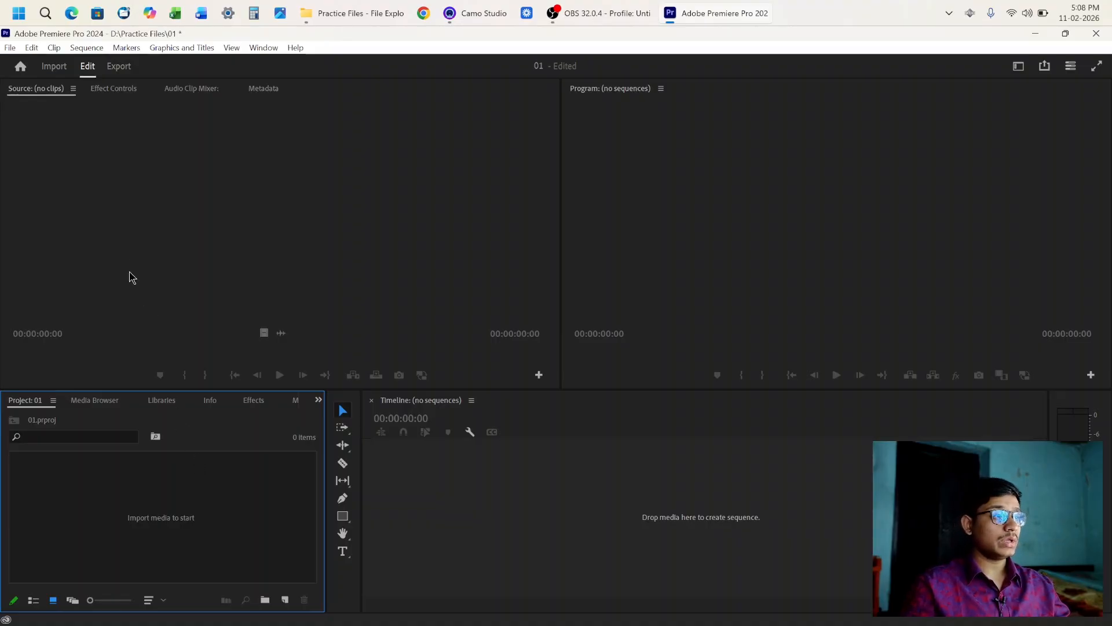
click(123, 223)
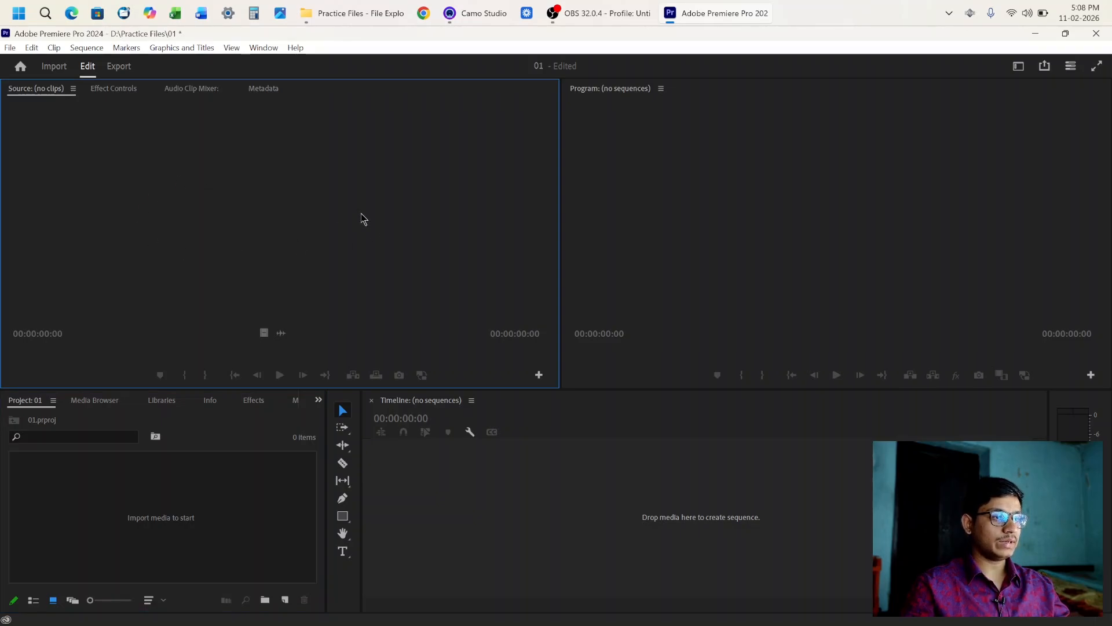
click(604, 517)
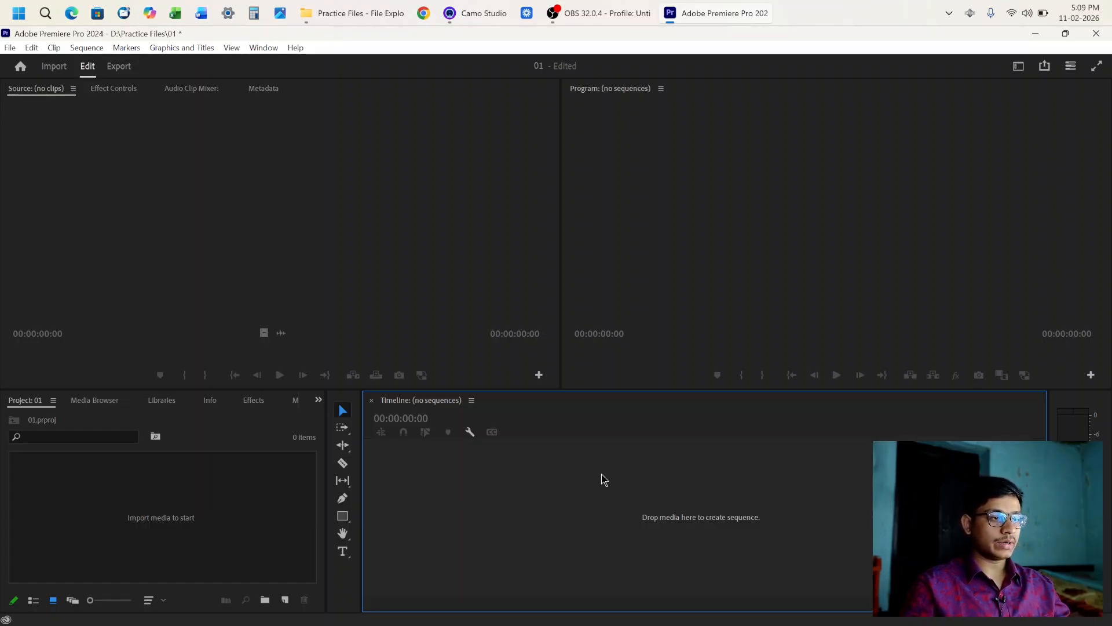
click(793, 225)
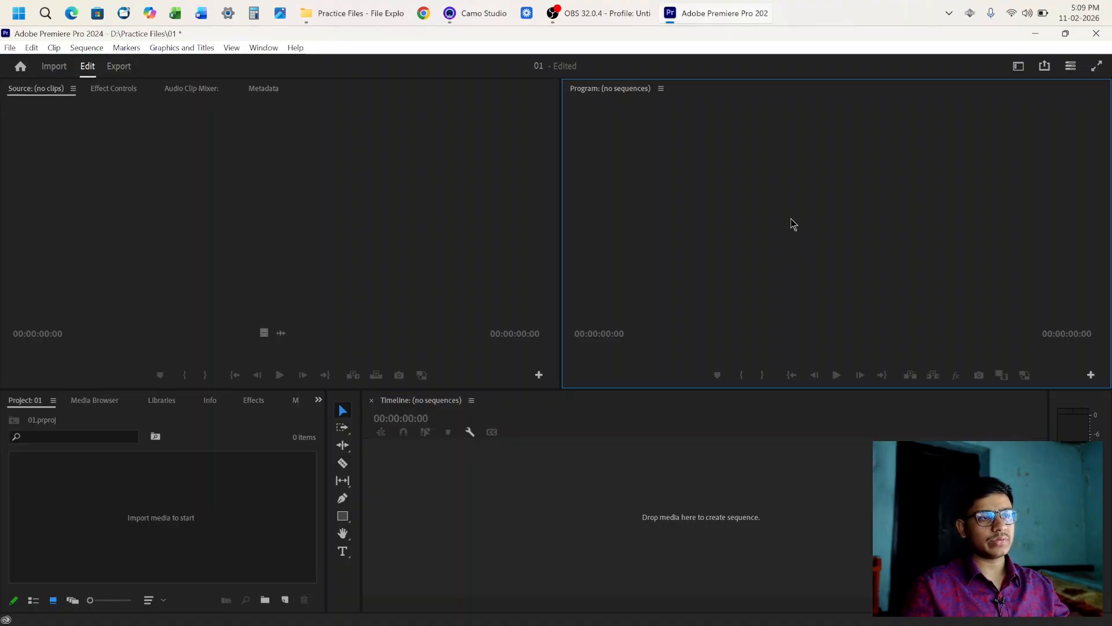
click(215, 507)
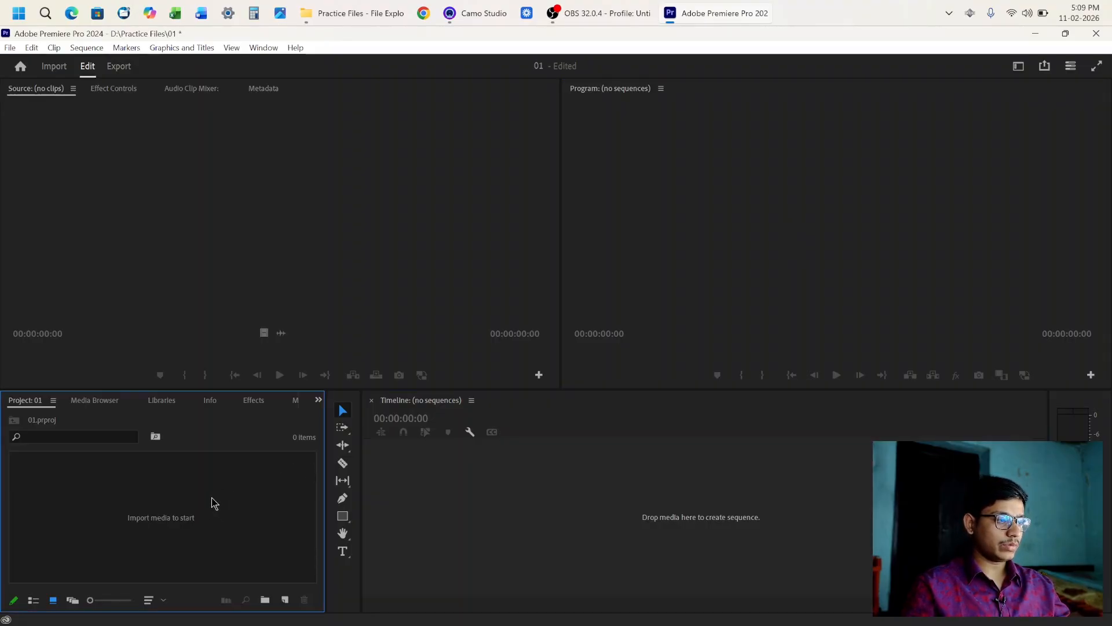
Step: Import the mixkit-huge-trees-in-a-large-green-forest-5040-full-hd video from the Practice Files folder into the project
double_click(211, 498)
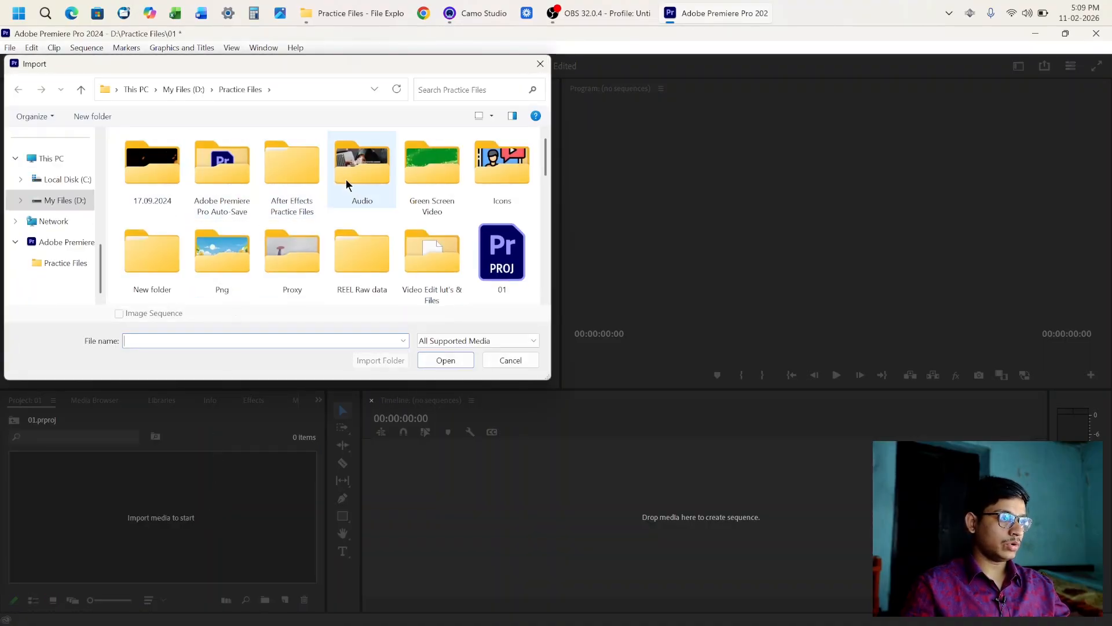
scroll(346, 179, down, 1)
scroll(345, 178, down, 2)
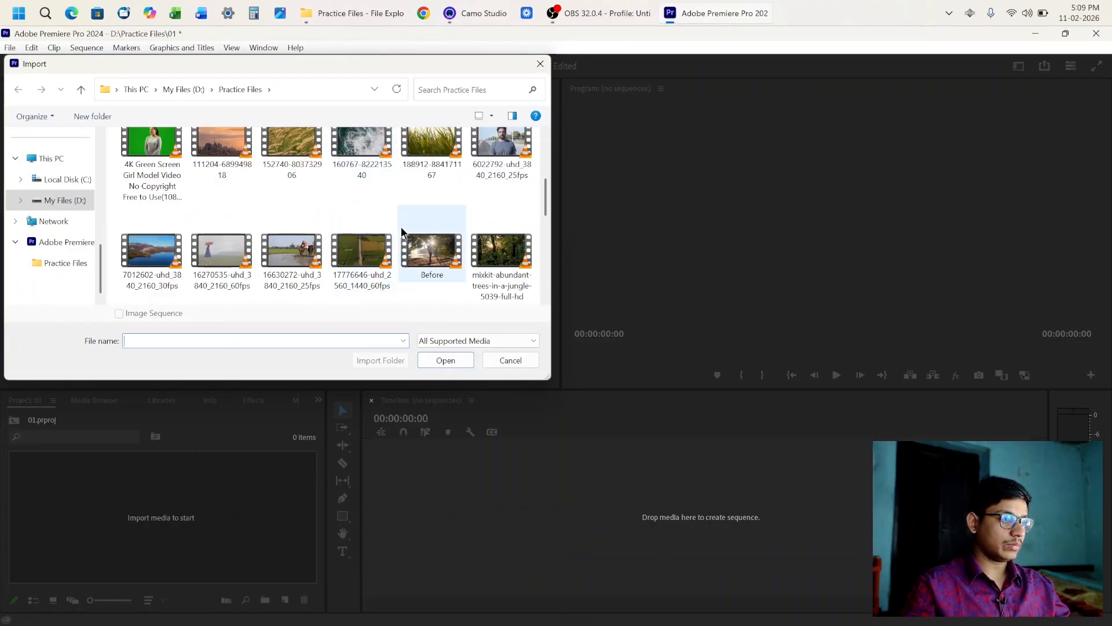
scroll(389, 199, down, 3)
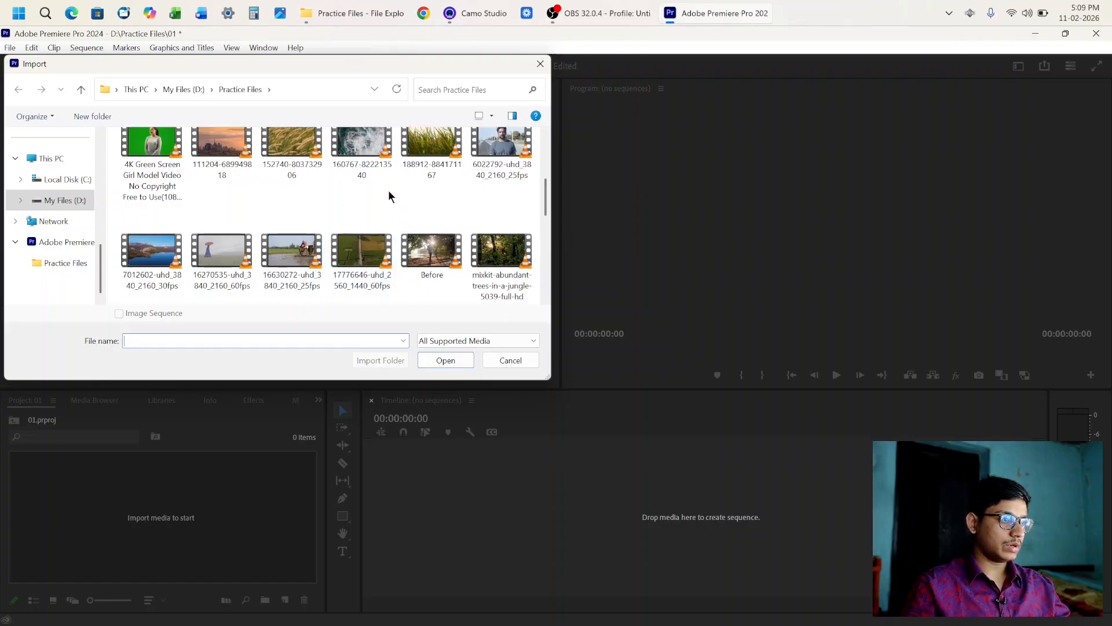
scroll(290, 218, up, 1)
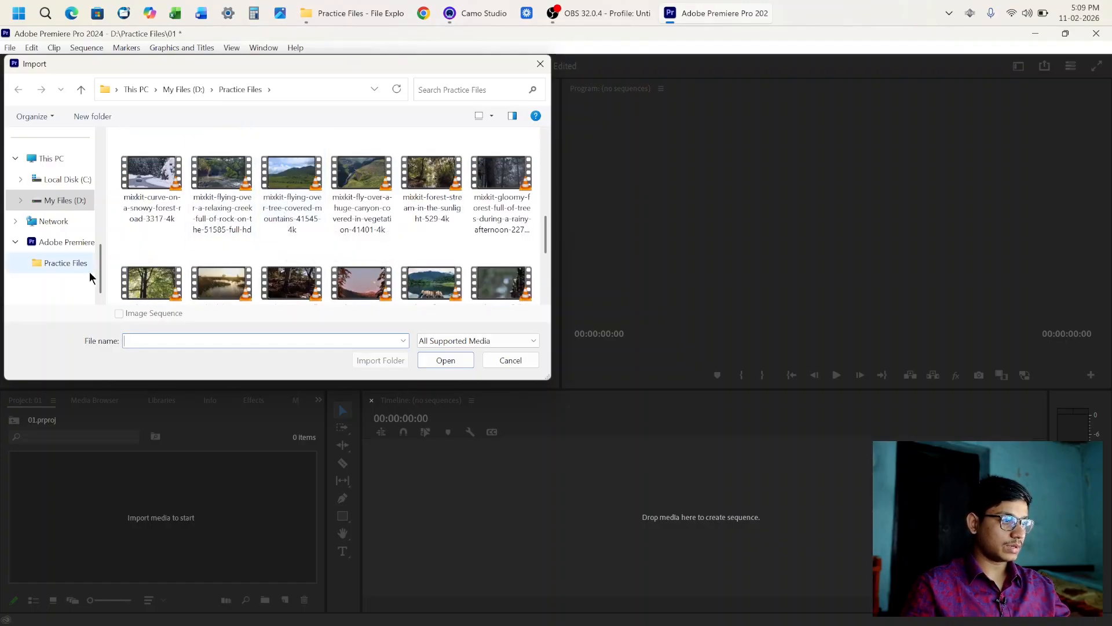
click(132, 287)
click(447, 360)
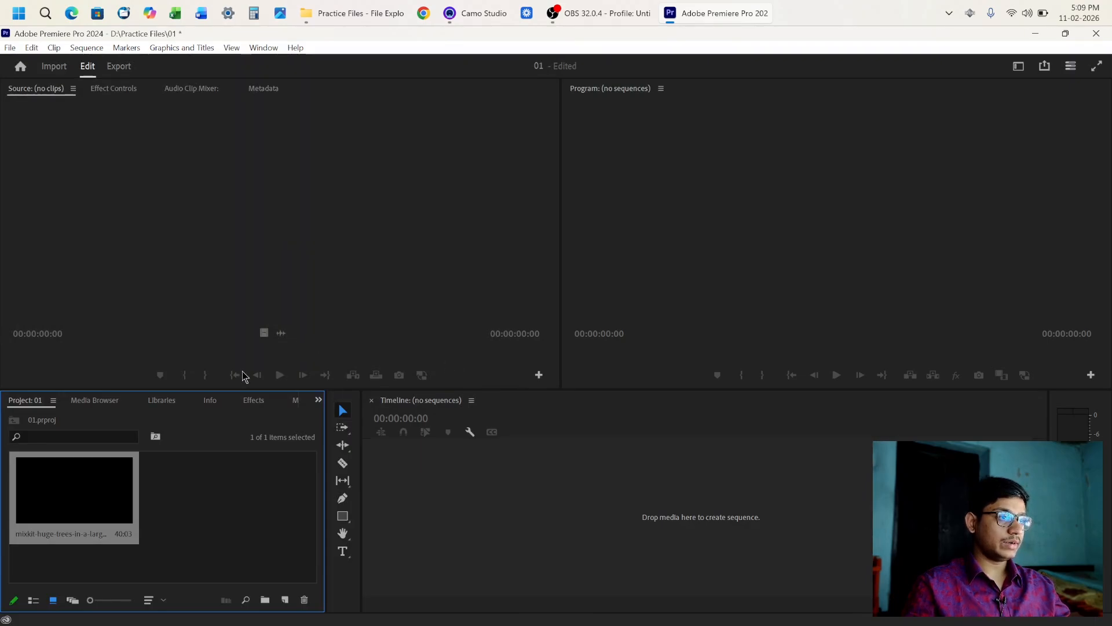
Step: Switch to File Explorer and bring the Hear image from the Icons folder inside Practice Files into the Premiere Pro project
click(374, 14)
scroll(527, 201, up, 10)
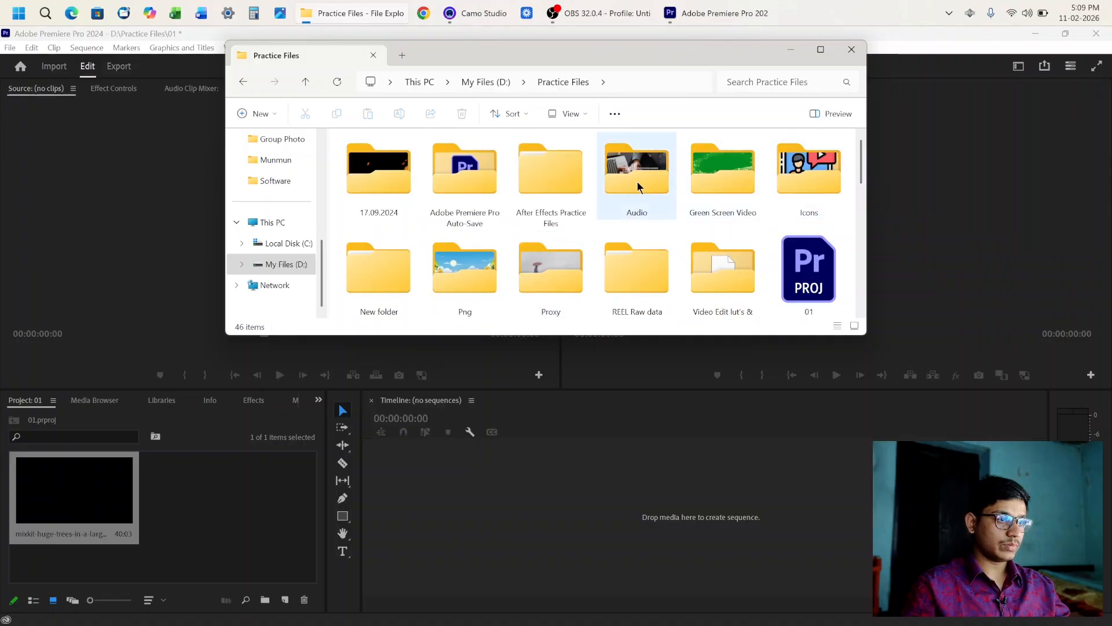
double_click(788, 179)
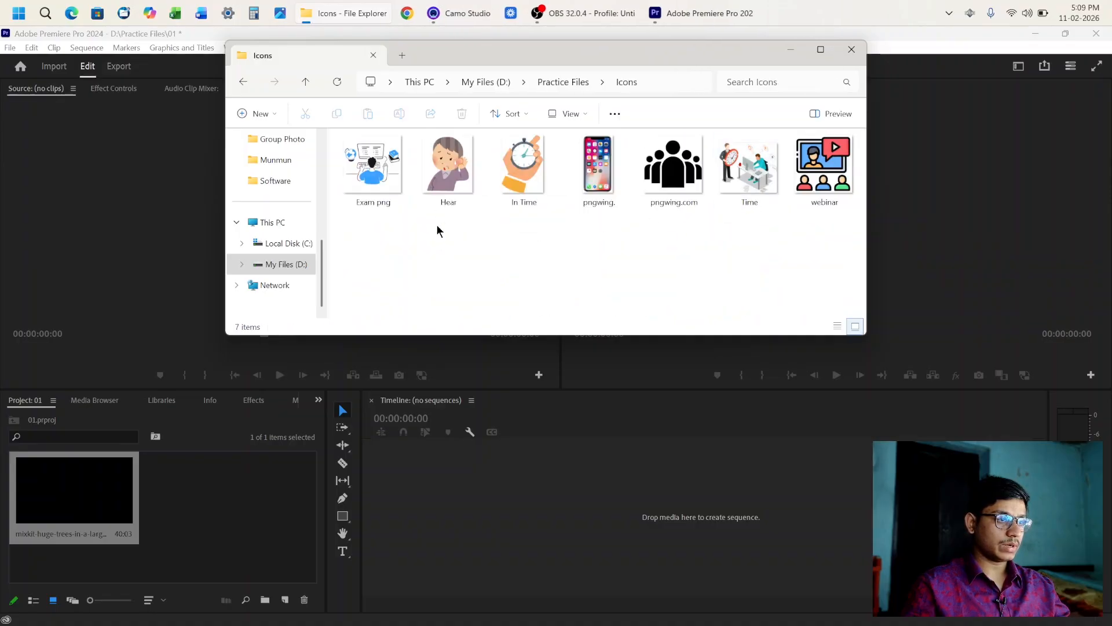
drag(450, 174, 200, 461)
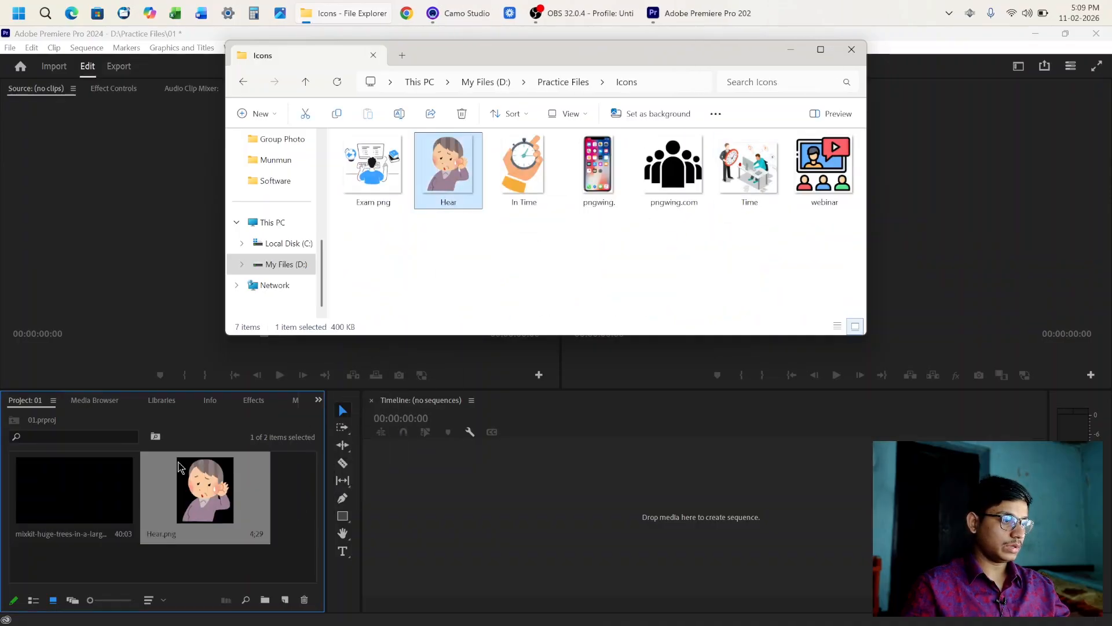
click(790, 50)
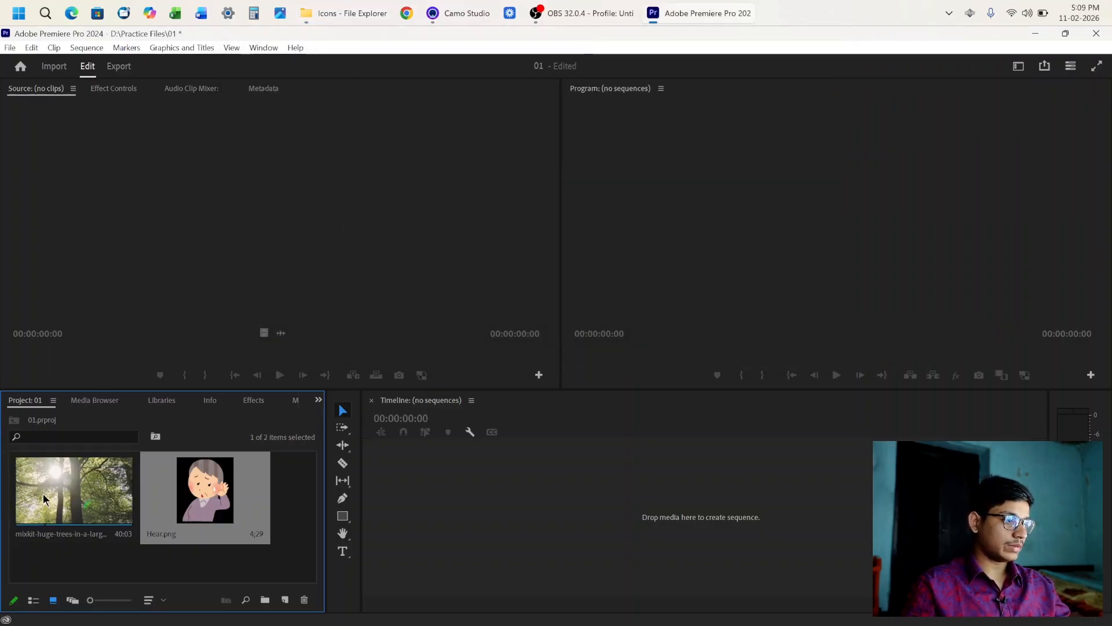
Step: Preview the forest clip in the Source Monitor and mark its in point at about 22 seconds and out point at about 00:00:31:24
double_click(66, 498)
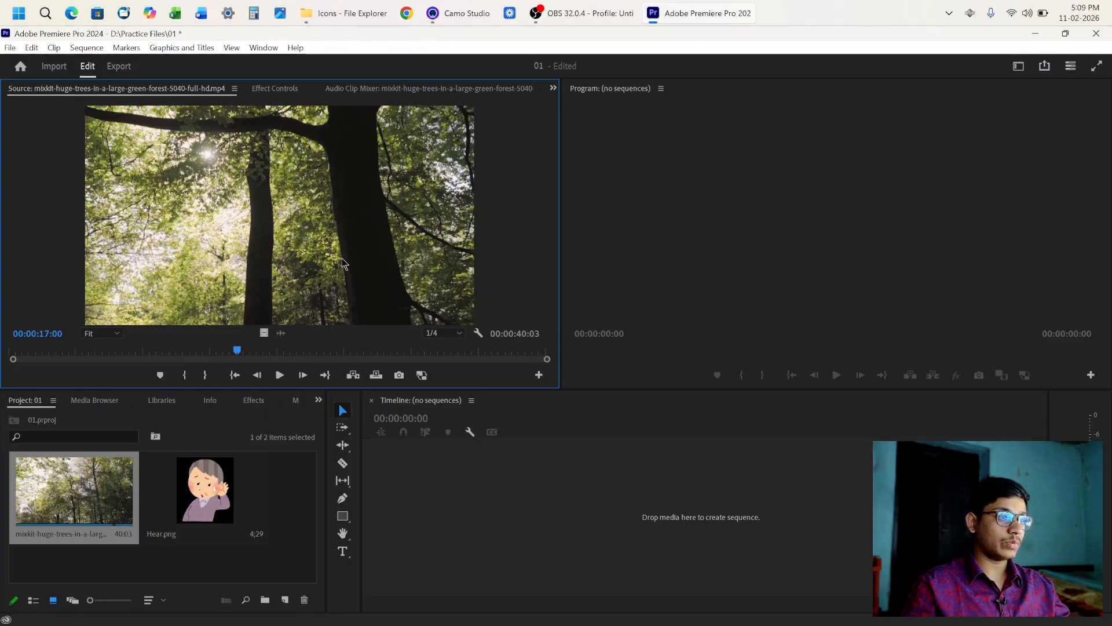
click(279, 375)
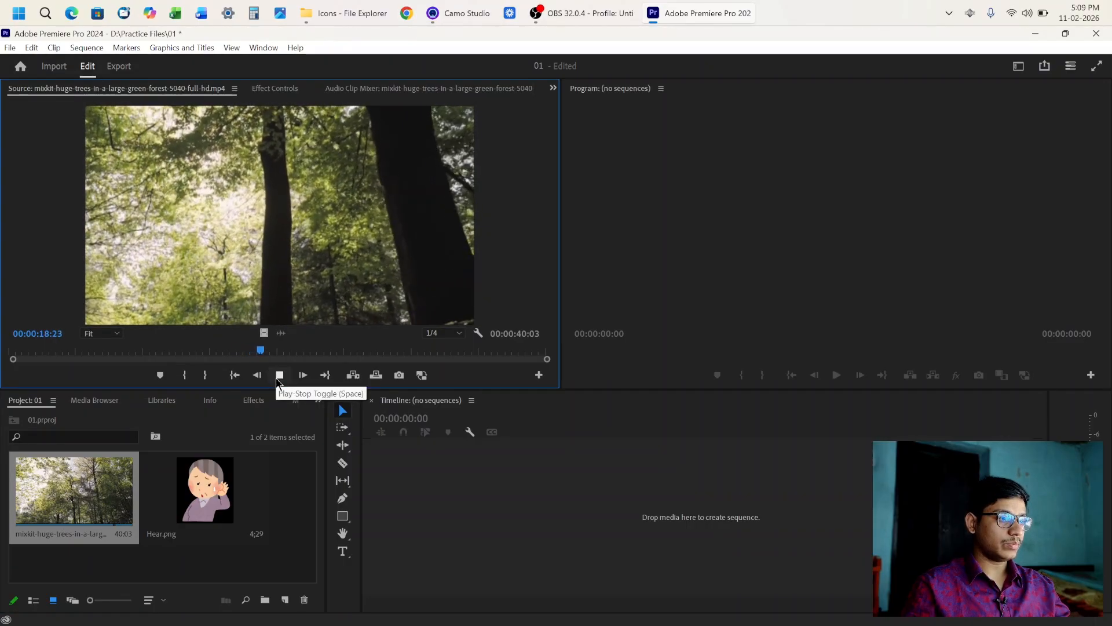
click(278, 377)
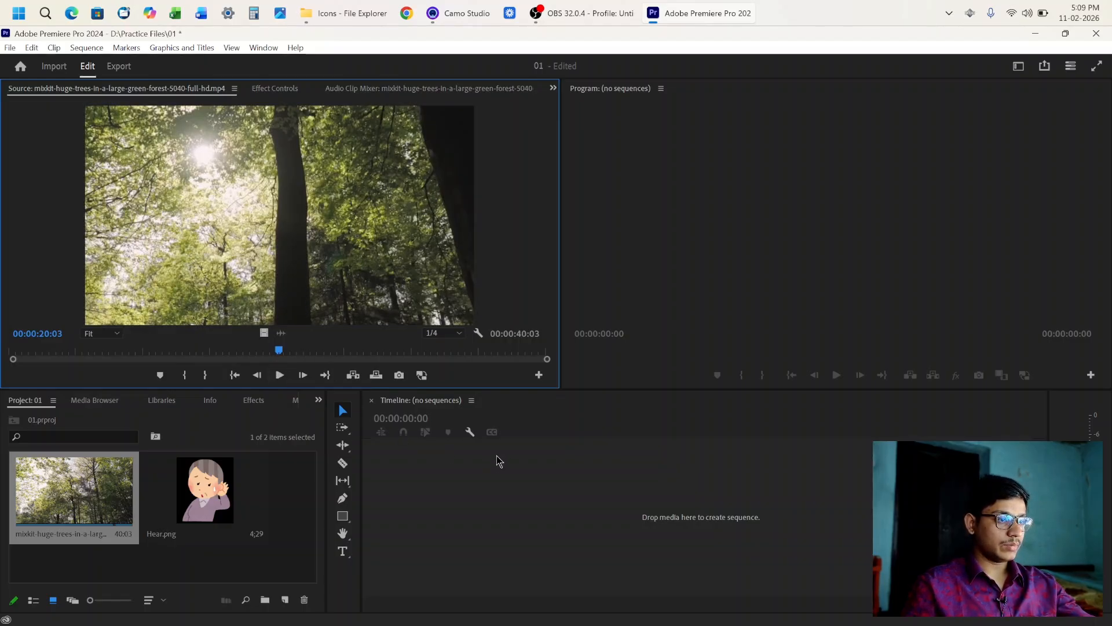
key(space)
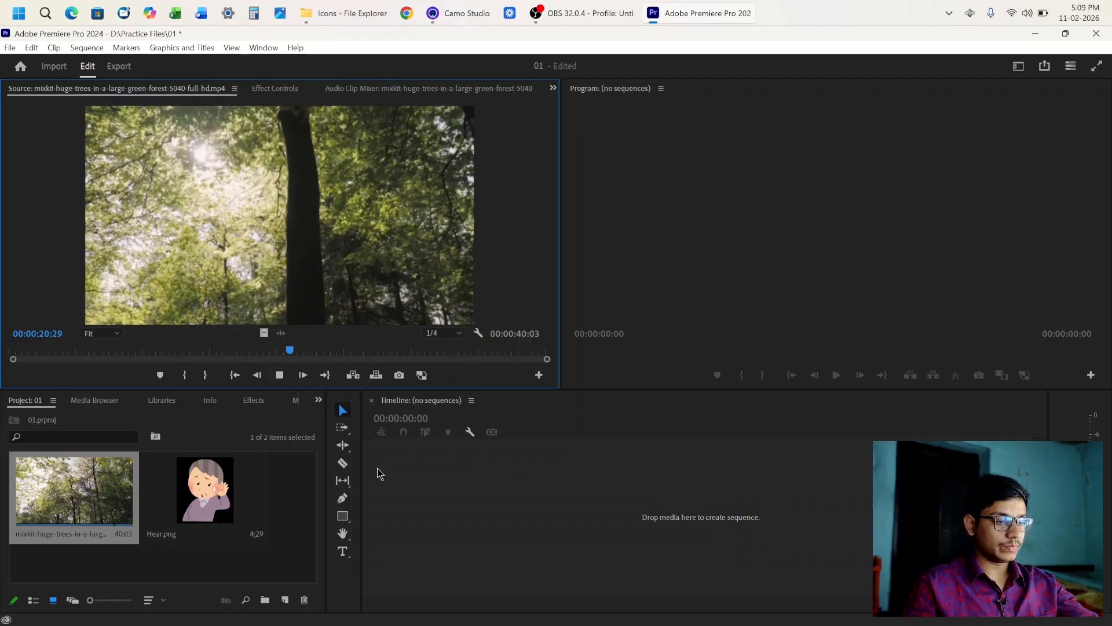
click(186, 377)
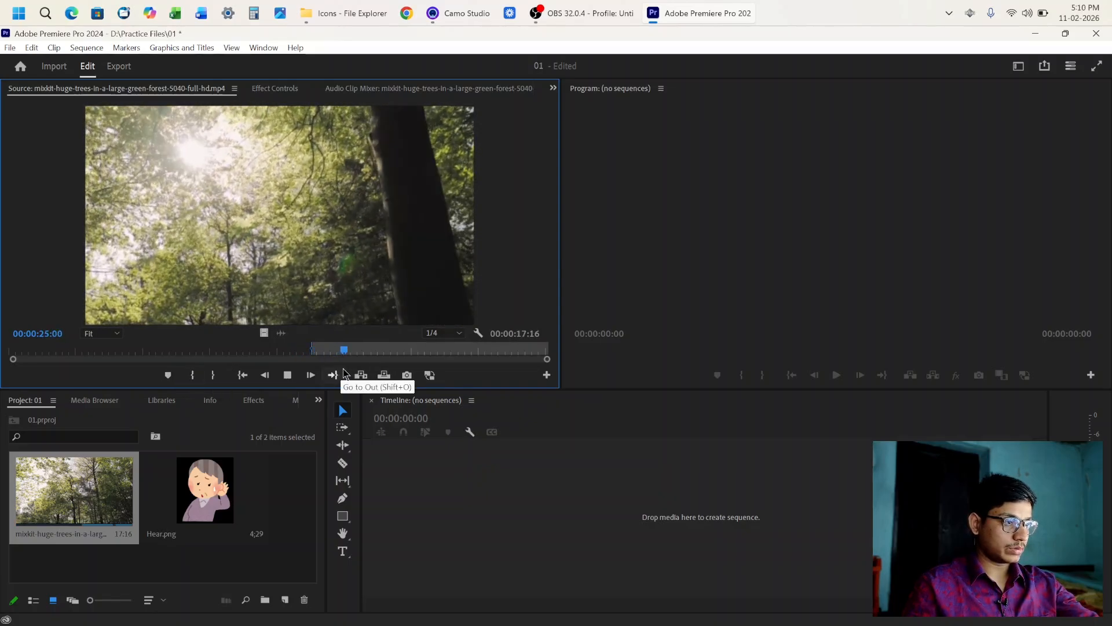
drag(358, 349, 436, 349)
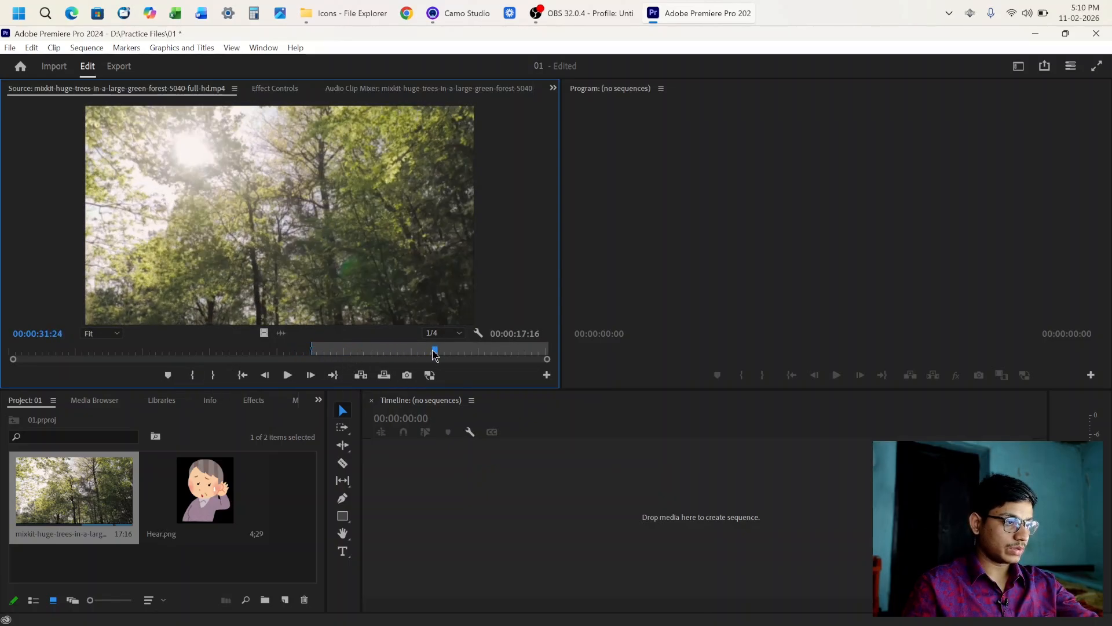
click(213, 375)
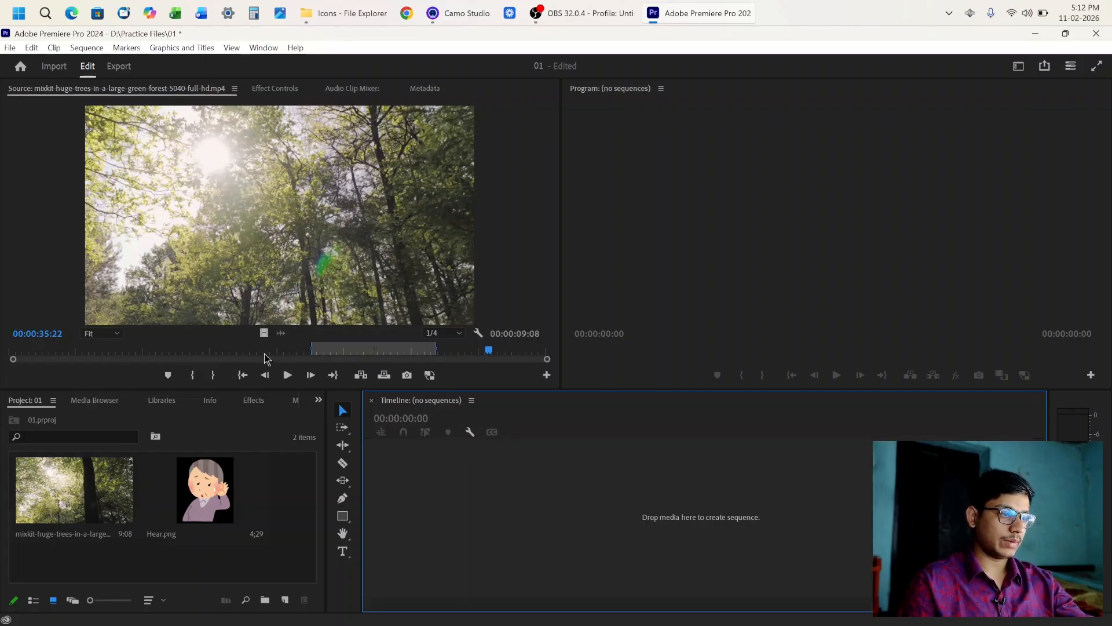
Step: Create a sequence from the marked range of the forest clip, placing only its video on the timeline
drag(264, 335, 586, 531)
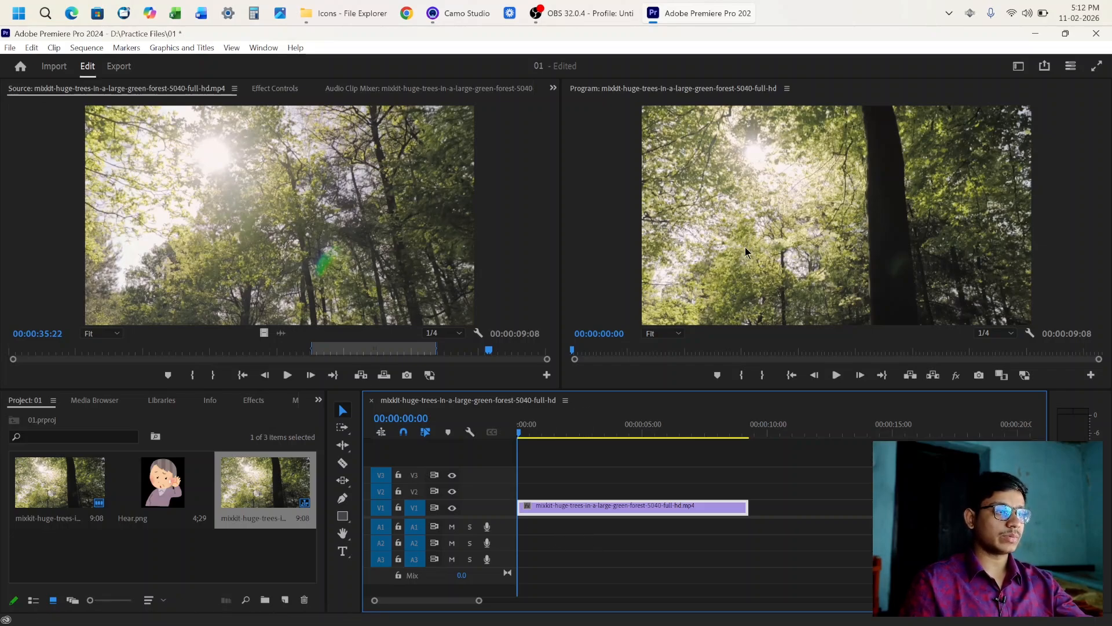
drag(276, 217, 326, 236)
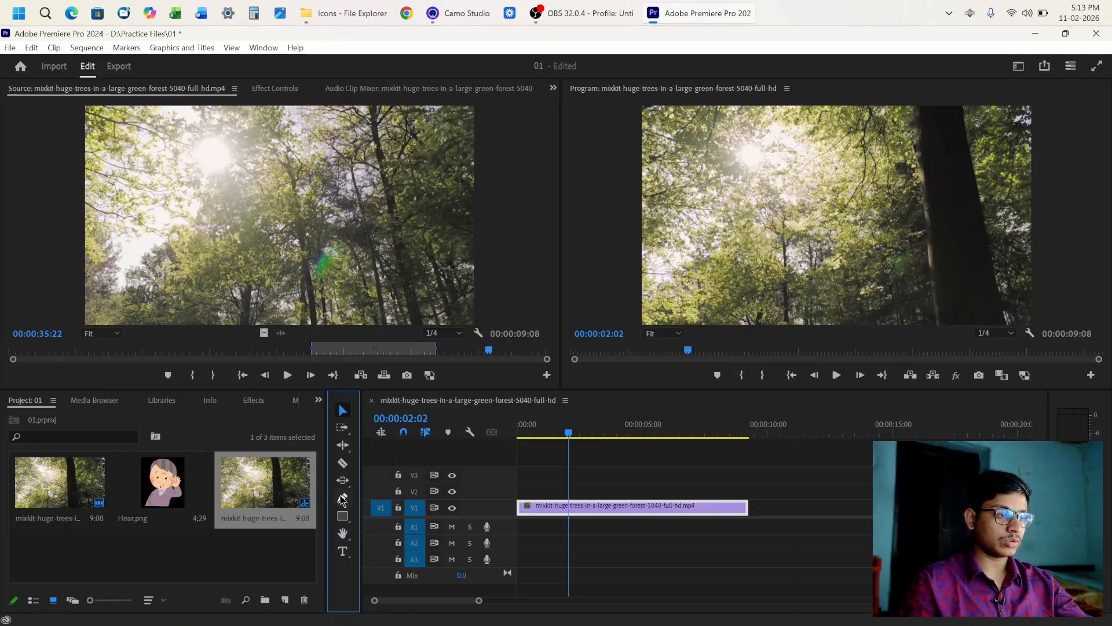
Step: Split the forest clip on V1 with the Razor tool at about 2.3, 4.7 and 6 seconds
click(342, 463)
click(576, 506)
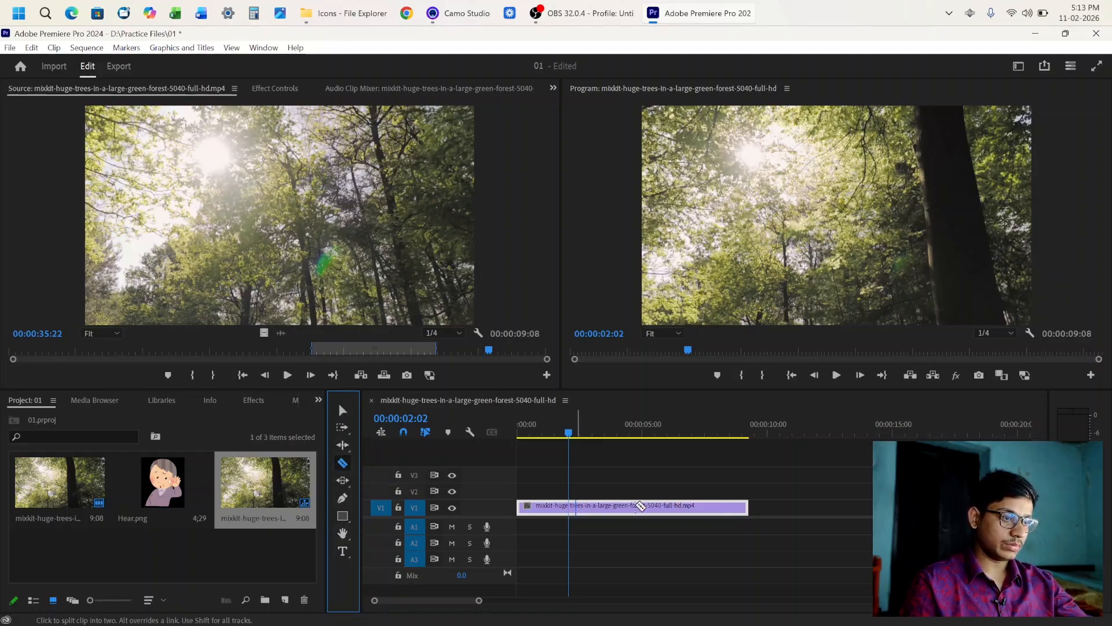
click(636, 506)
click(667, 505)
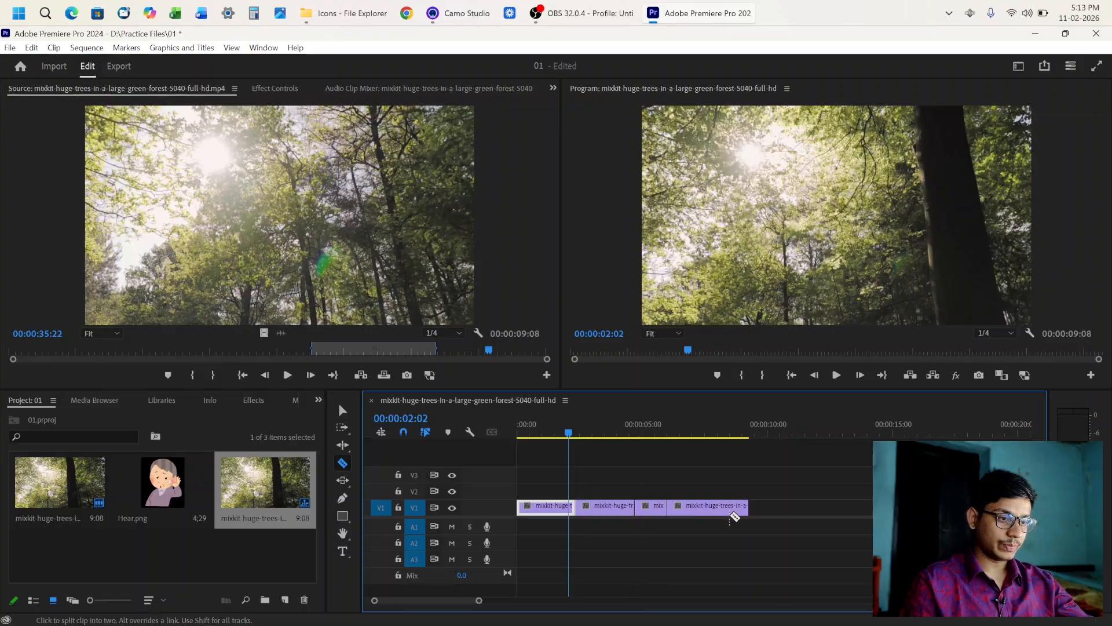
key(v)
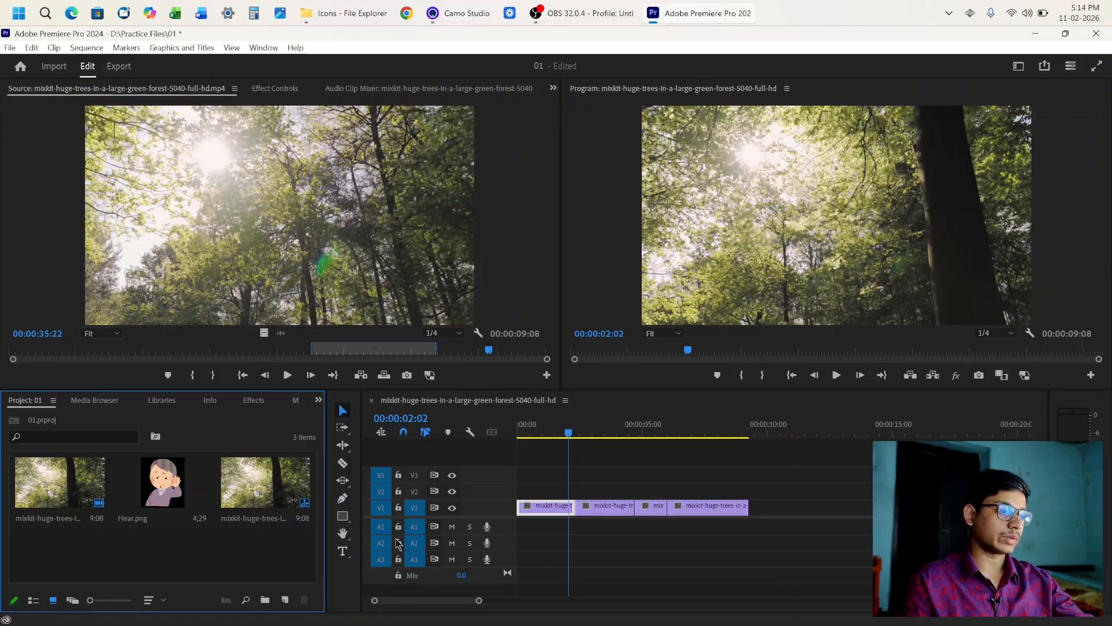
Step: Add a text layer with the person's first name near the centre of the video frame at 00:00:02:02
click(343, 551)
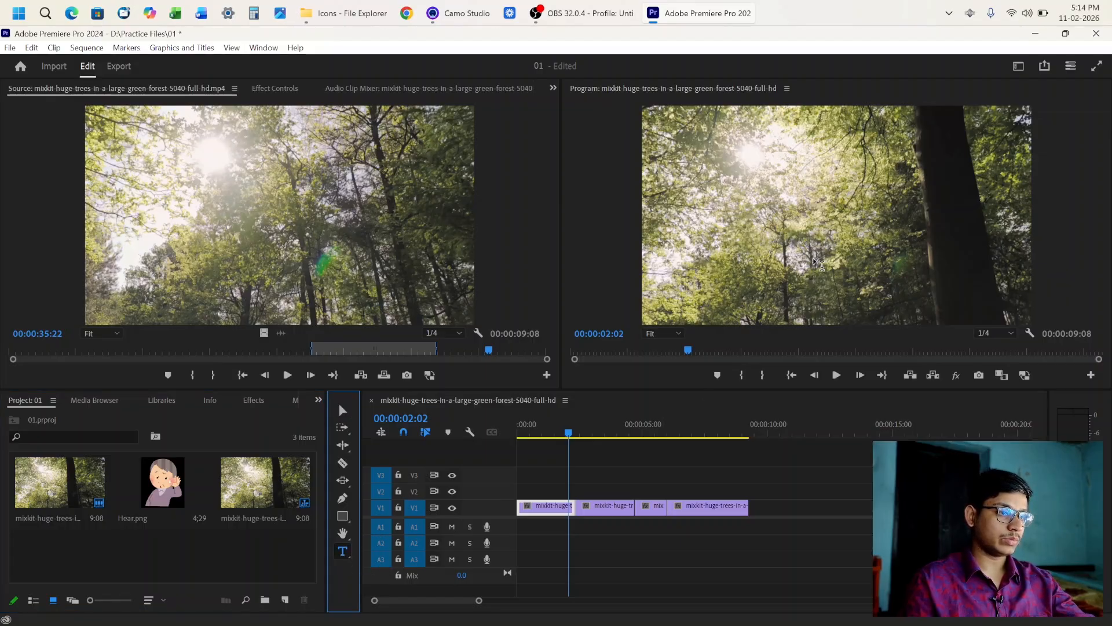
click(794, 210)
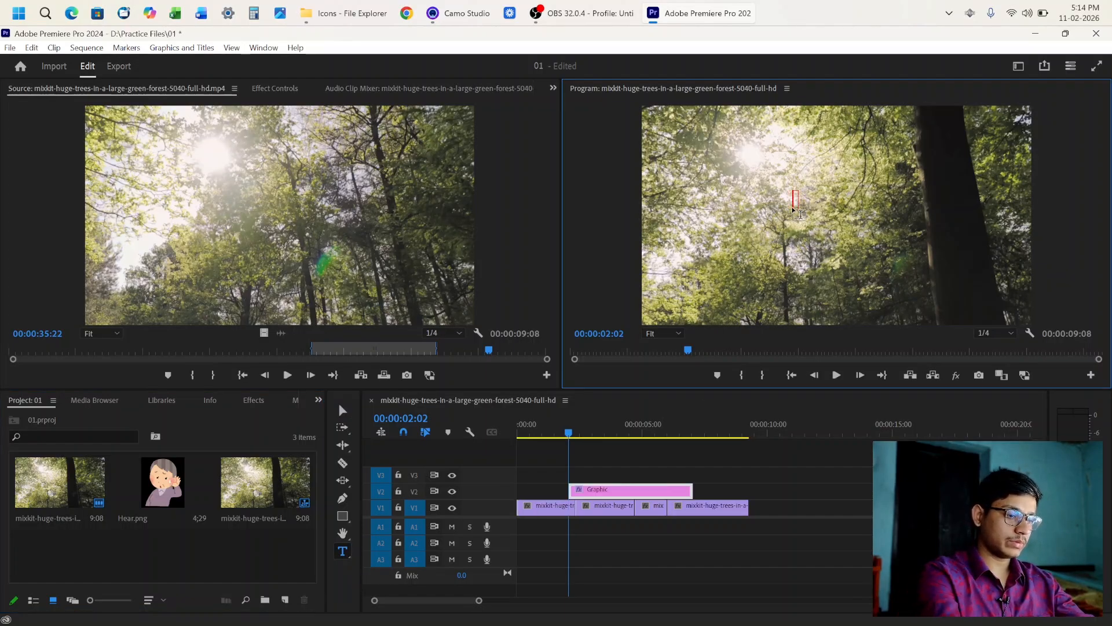
text(apurbo)
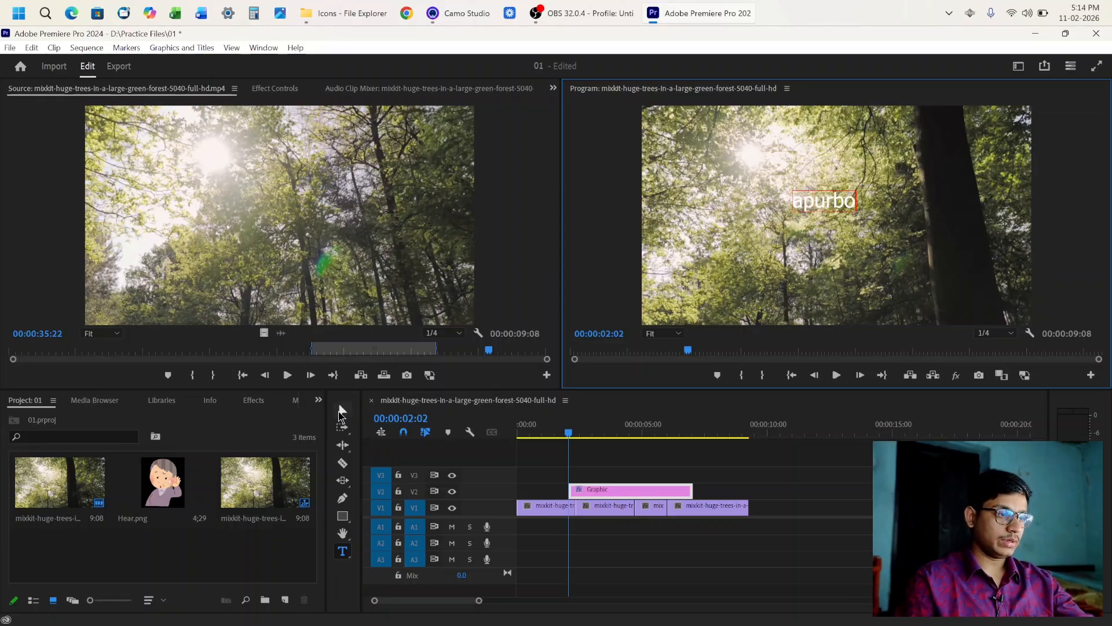
Step: Enlarge the name text to about 2.5 times its size and shift it slightly down to the horizontal centre of the frame
click(343, 410)
drag(667, 490, 585, 490)
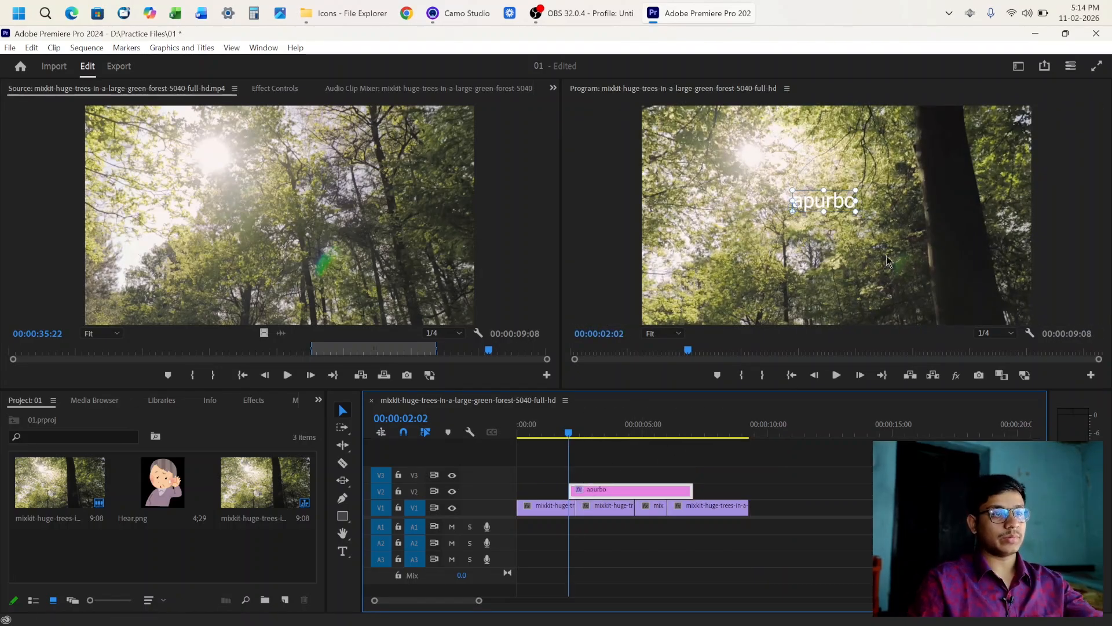
click(730, 275)
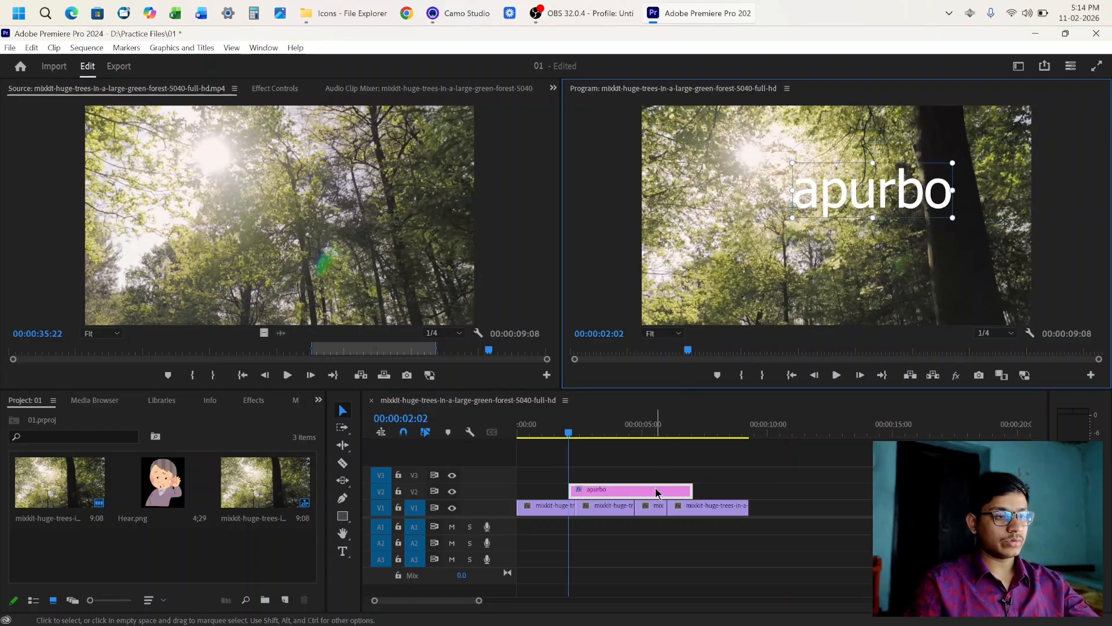
click(273, 89)
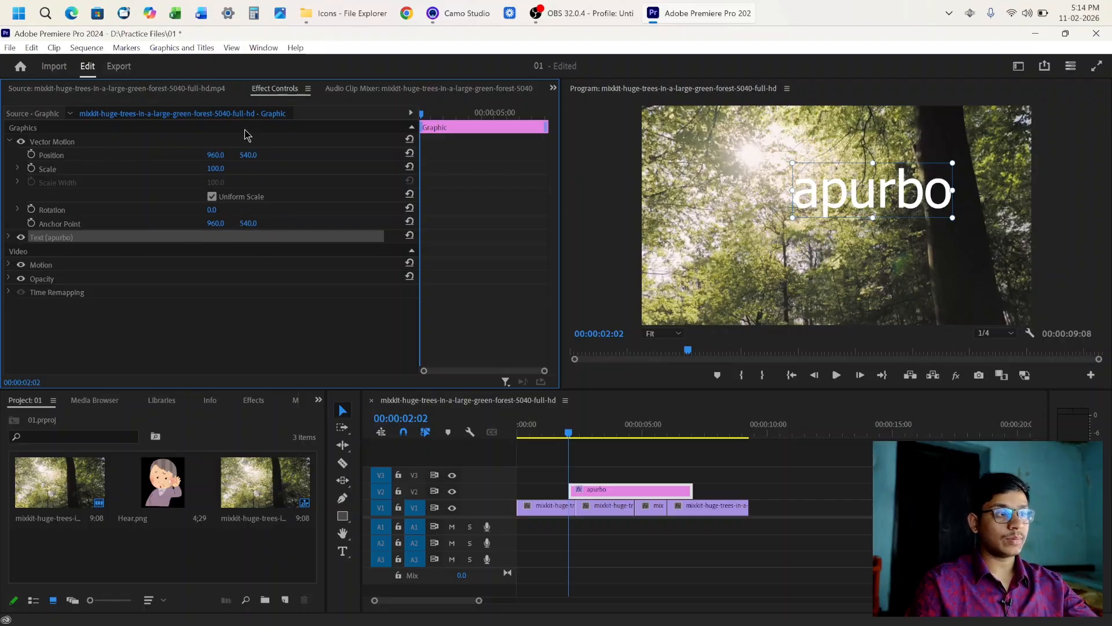
drag(857, 204, 811, 214)
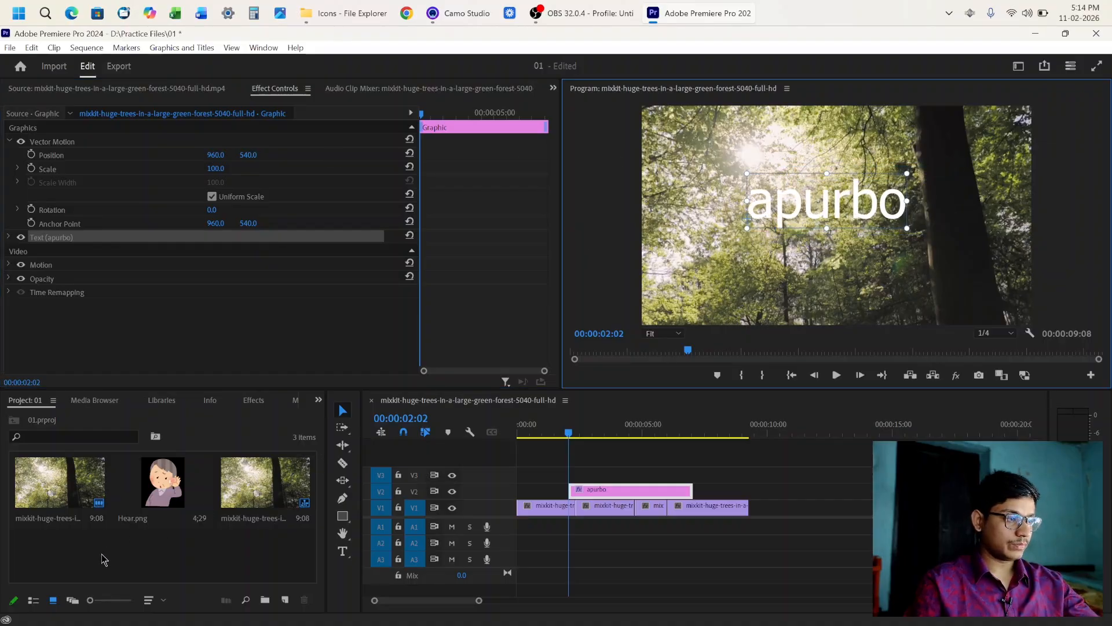
Step: Place Hear.png on track V3 from about 3.2 seconds and set the playhead to 00:00:02:17
drag(163, 501, 601, 476)
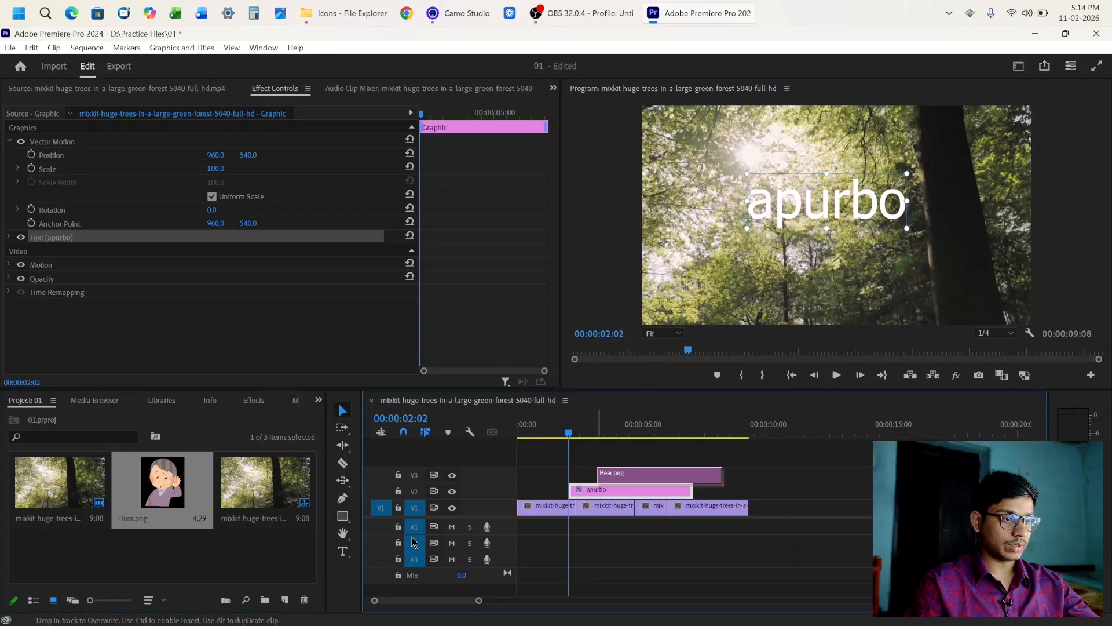
click(573, 434)
click(579, 435)
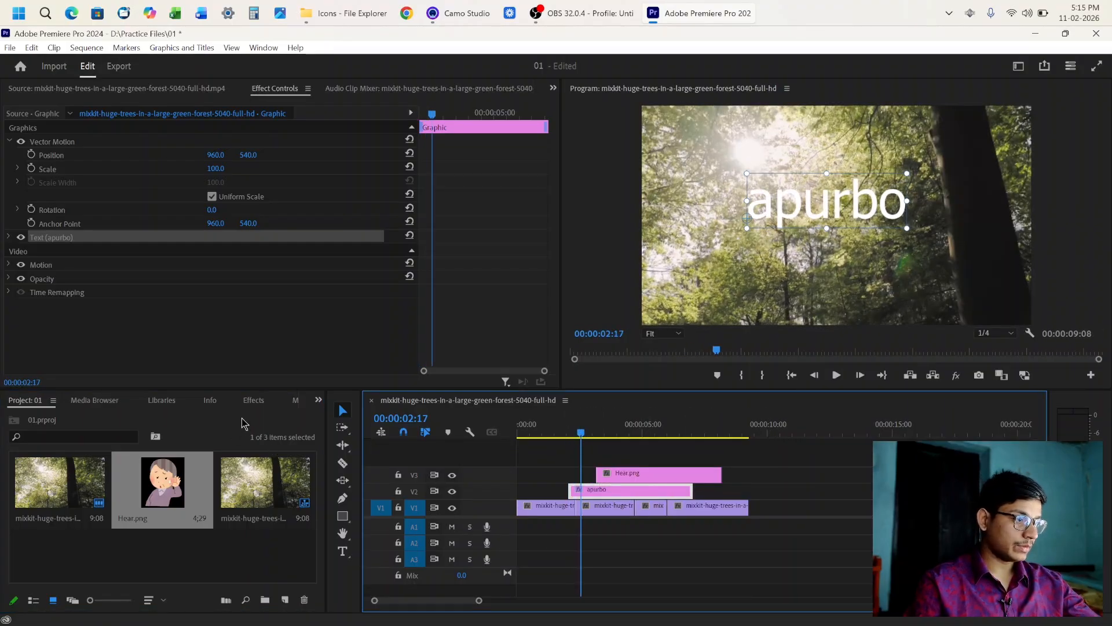
Step: Browse the available effects, examining the Lumetri Presets categories and the looks in the Cinematic group
click(255, 400)
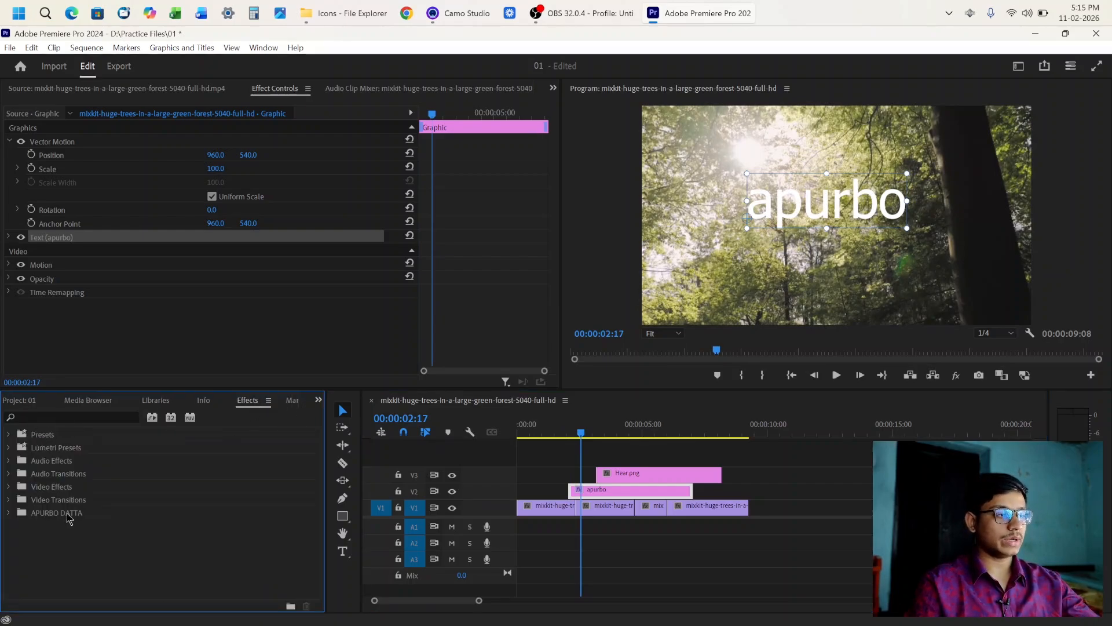
click(9, 448)
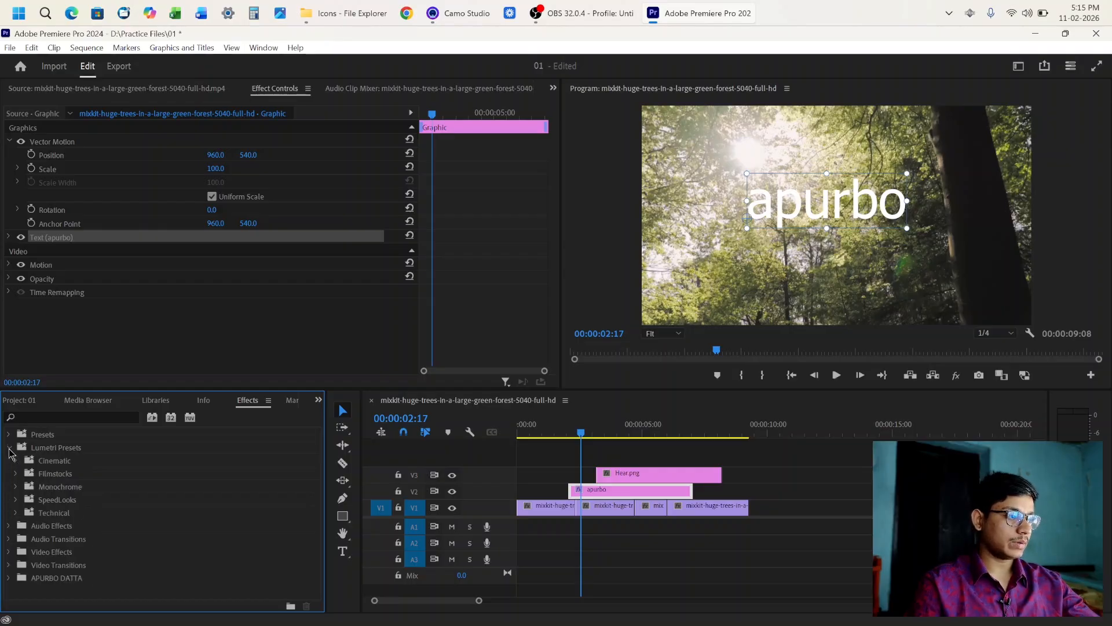
click(9, 448)
click(38, 418)
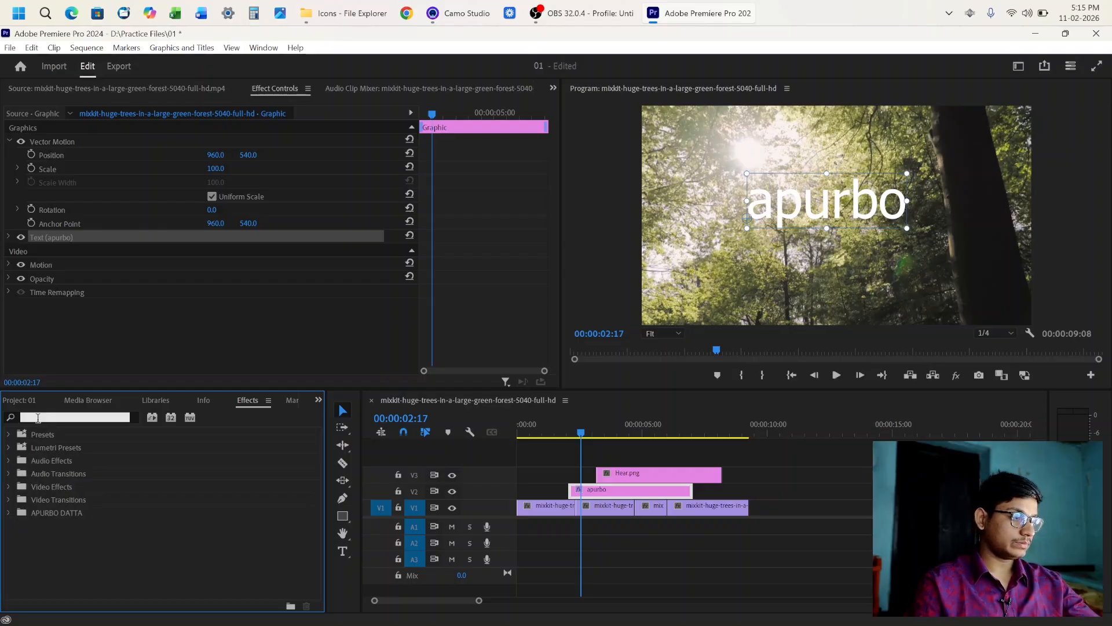
click(9, 448)
click(15, 460)
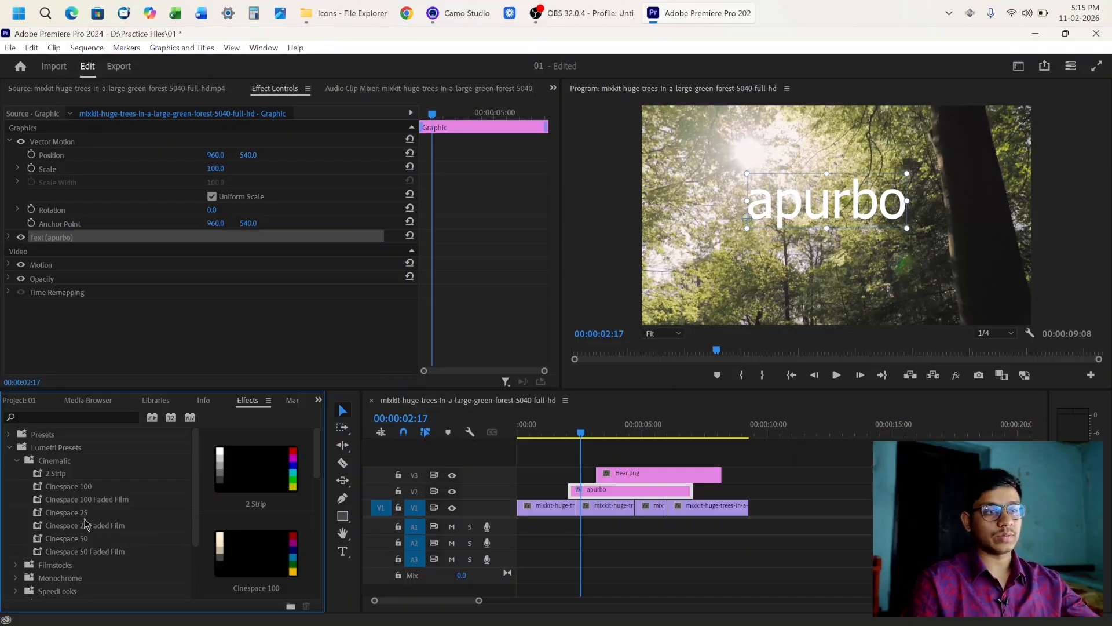
click(16, 461)
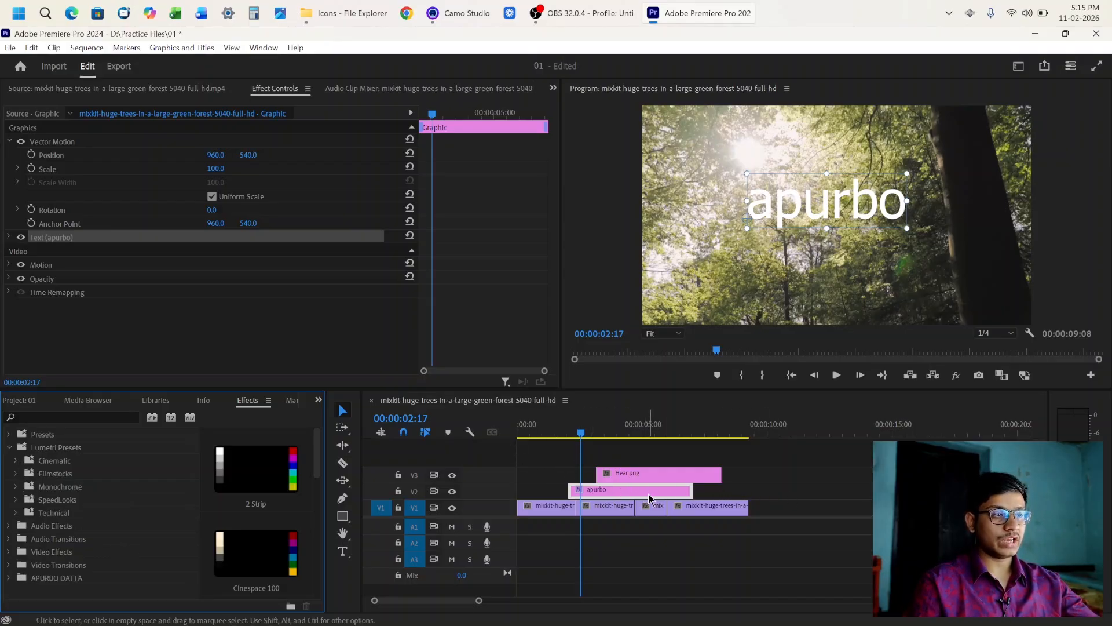
Step: Set up the sequence's media export with the file name 012, saved in D:\Practice Files
click(124, 69)
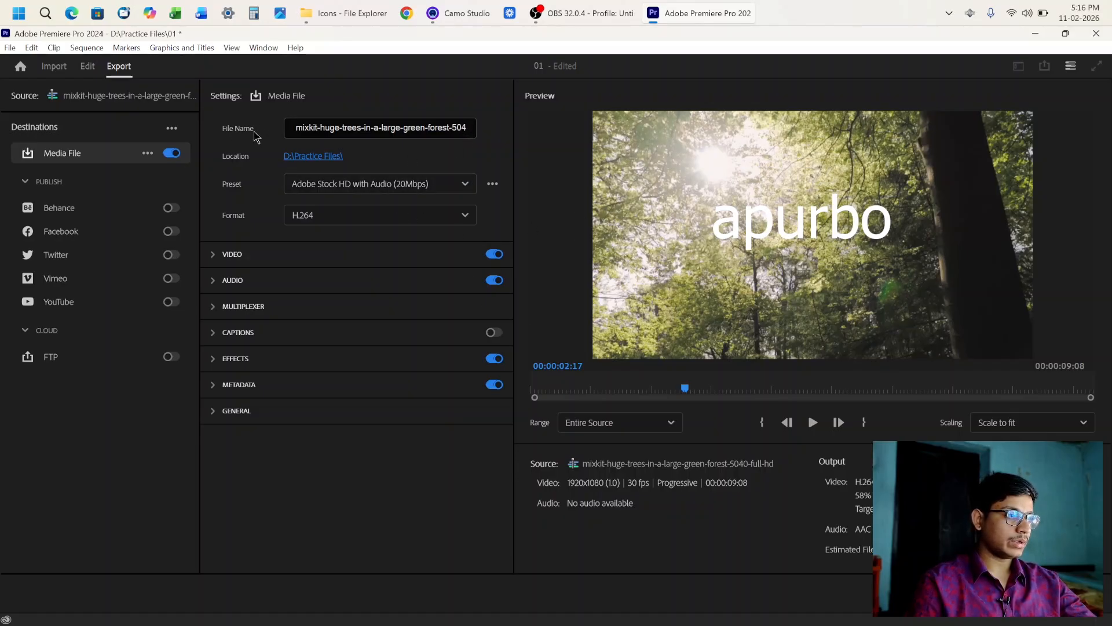
double_click(321, 128)
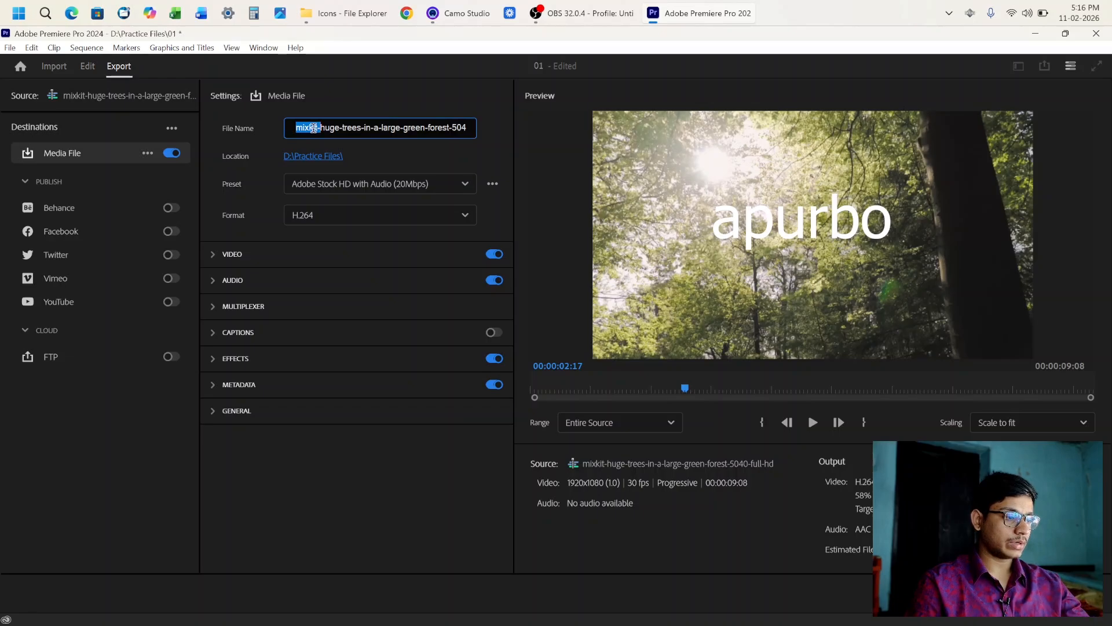
key(ctrl+a)
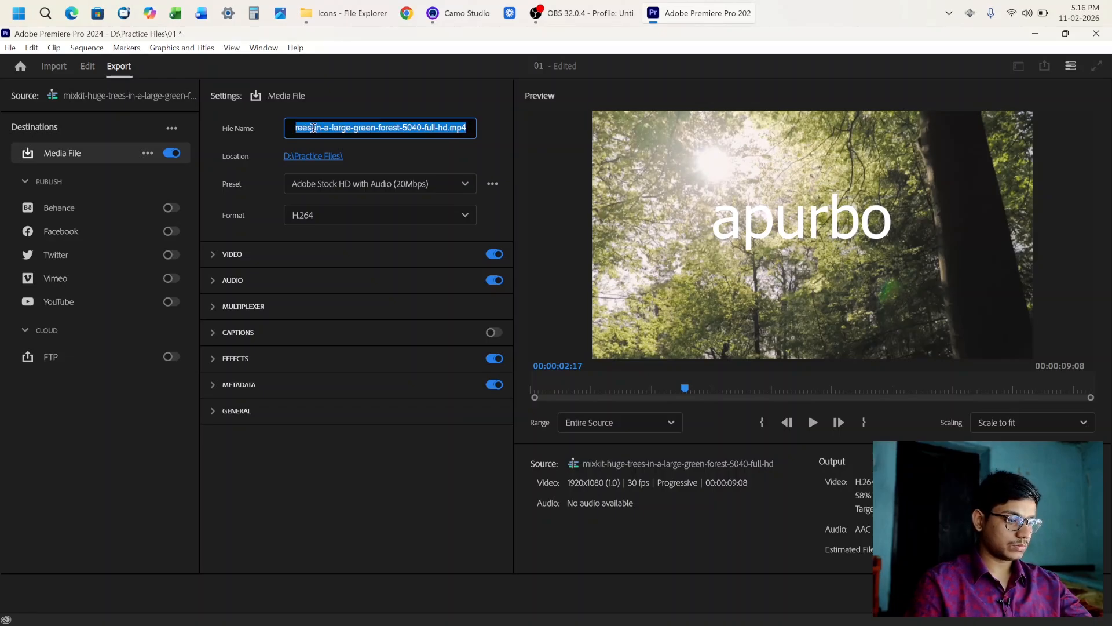
text(012)
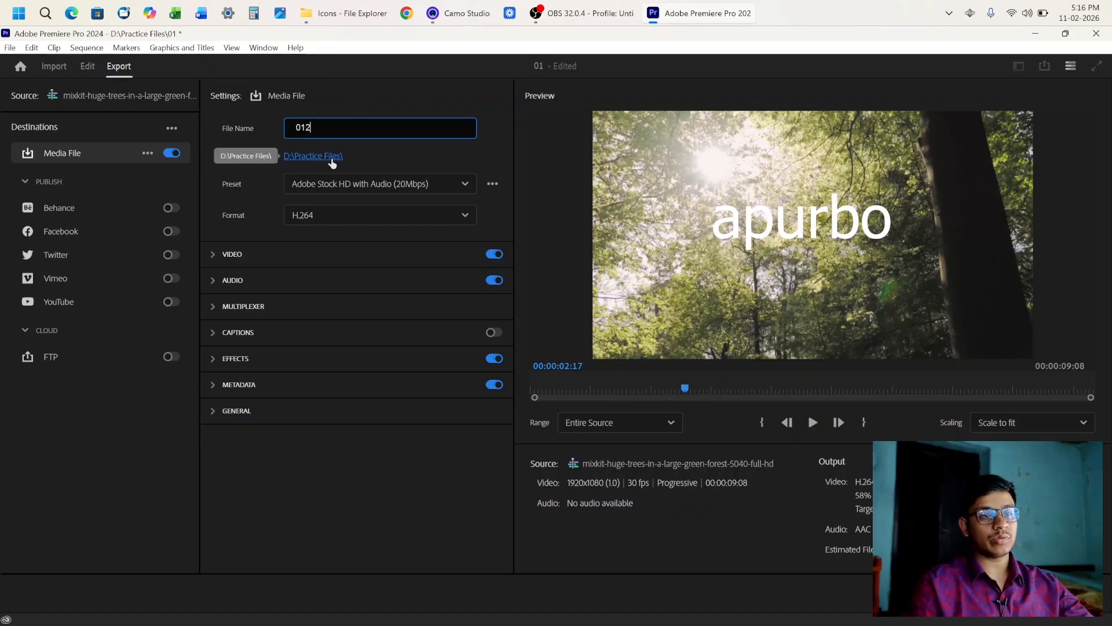
click(331, 161)
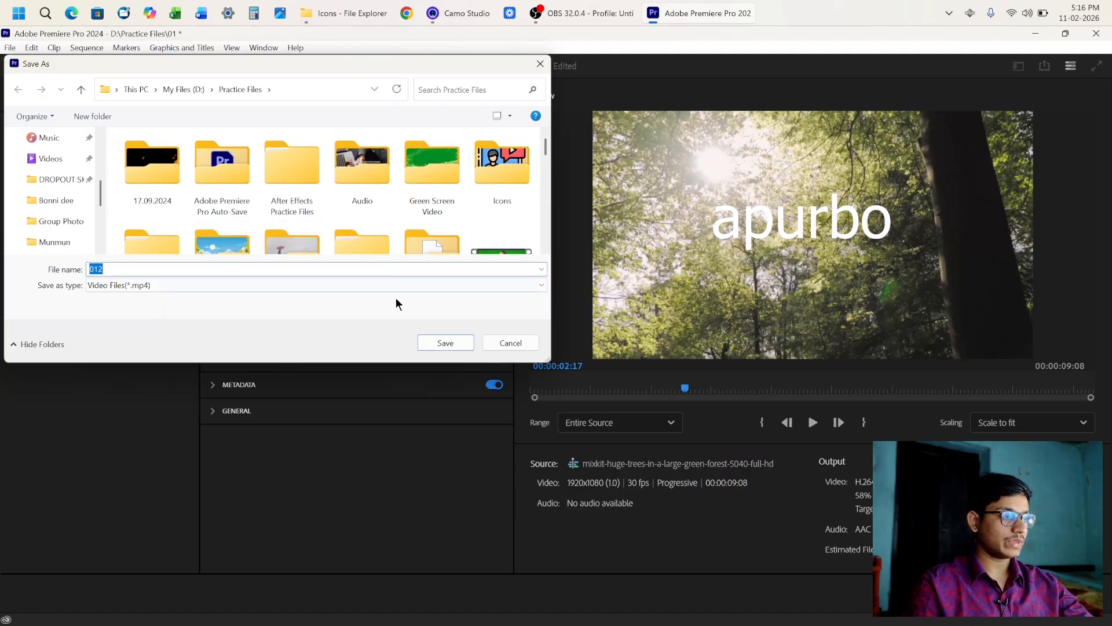
click(446, 343)
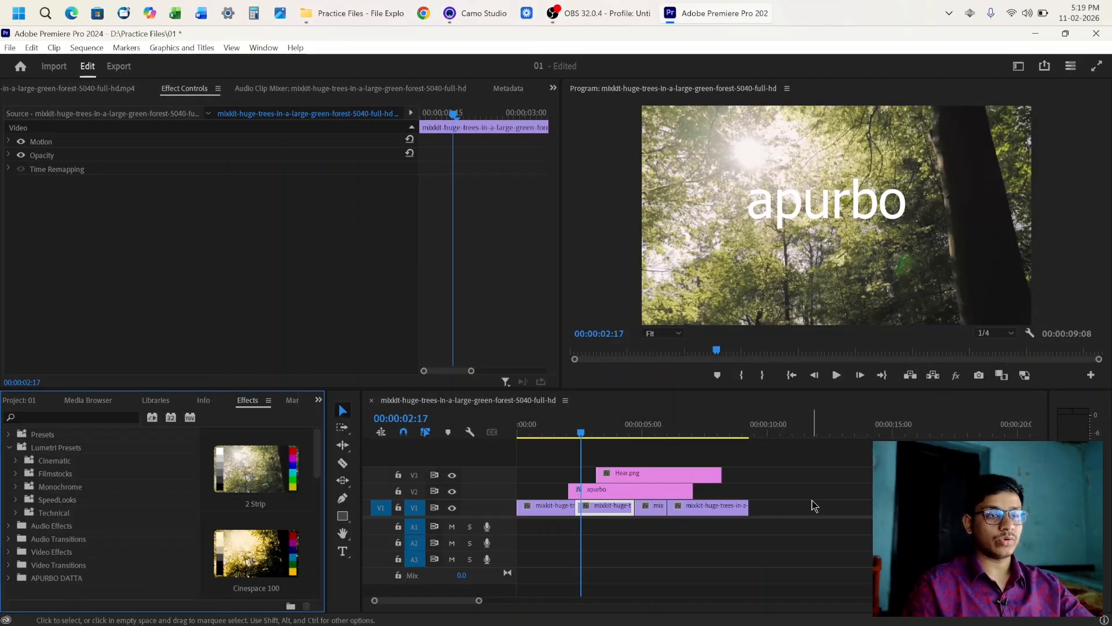
Step: Switch to File Explorer and open the exported video 012 from the Practice Files folder for playback
click(349, 14)
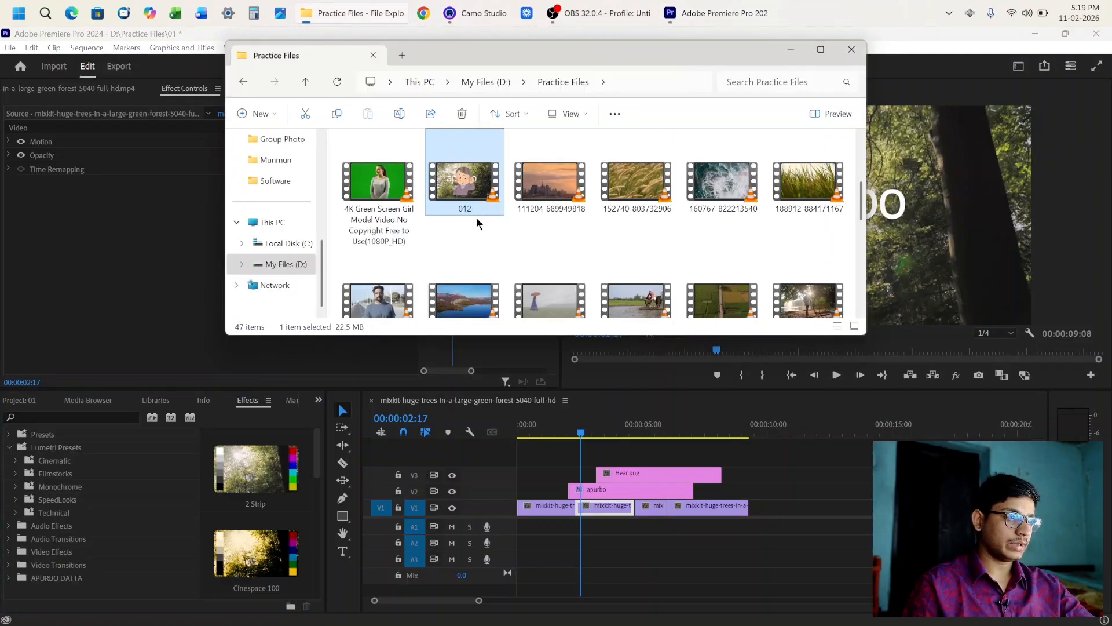
double_click(457, 181)
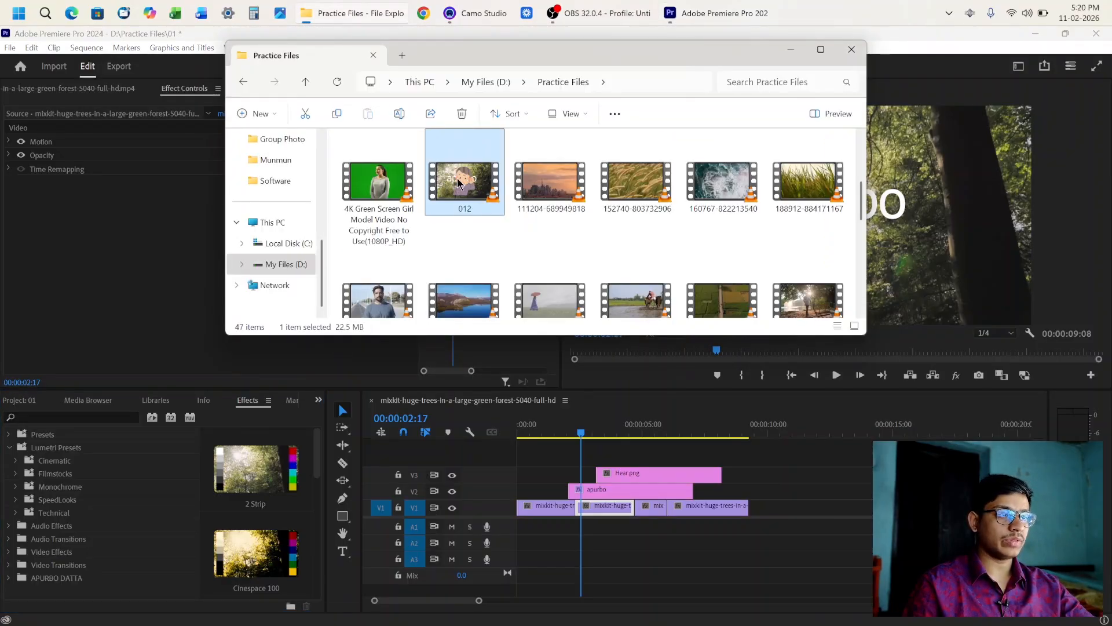